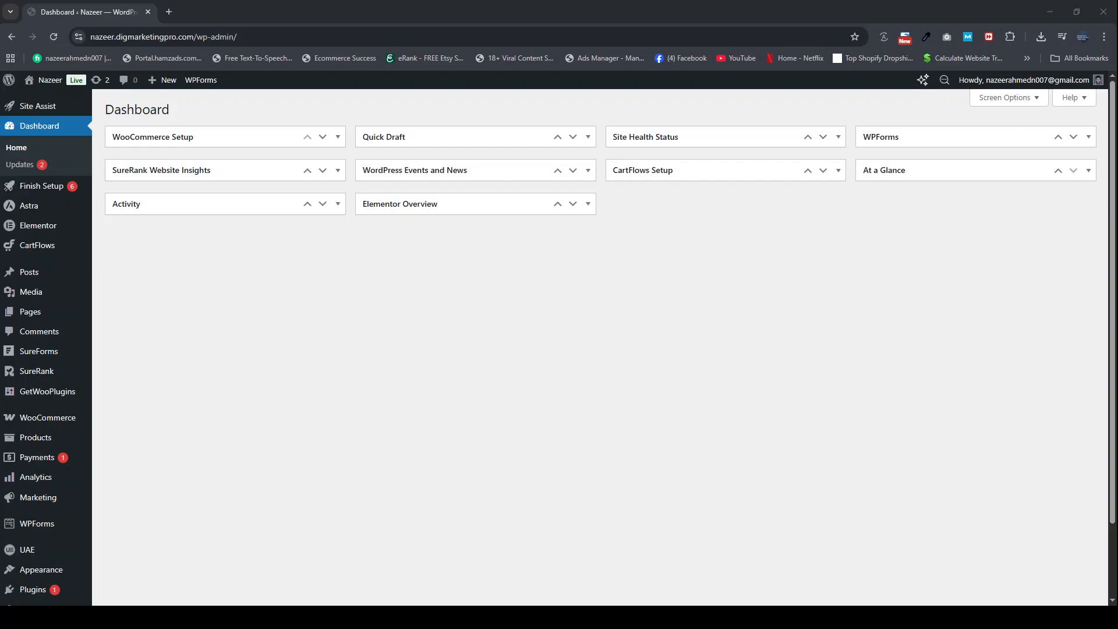
Search the web for themeforest in a new browser tab and open the ThemeForest website.
left_click(173, 13)
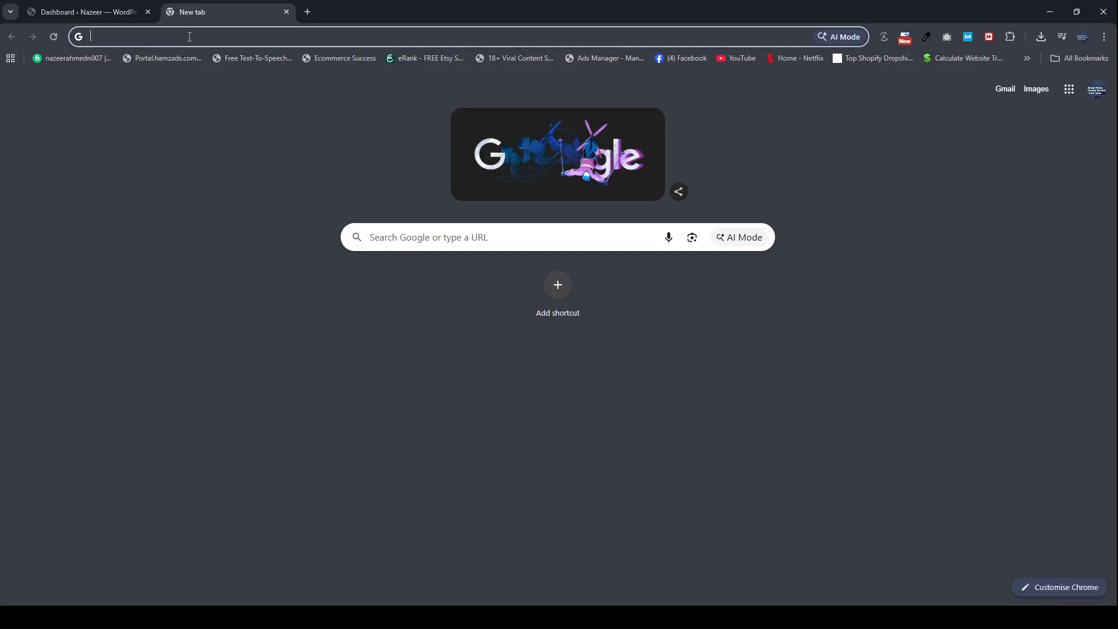
type("Thm")
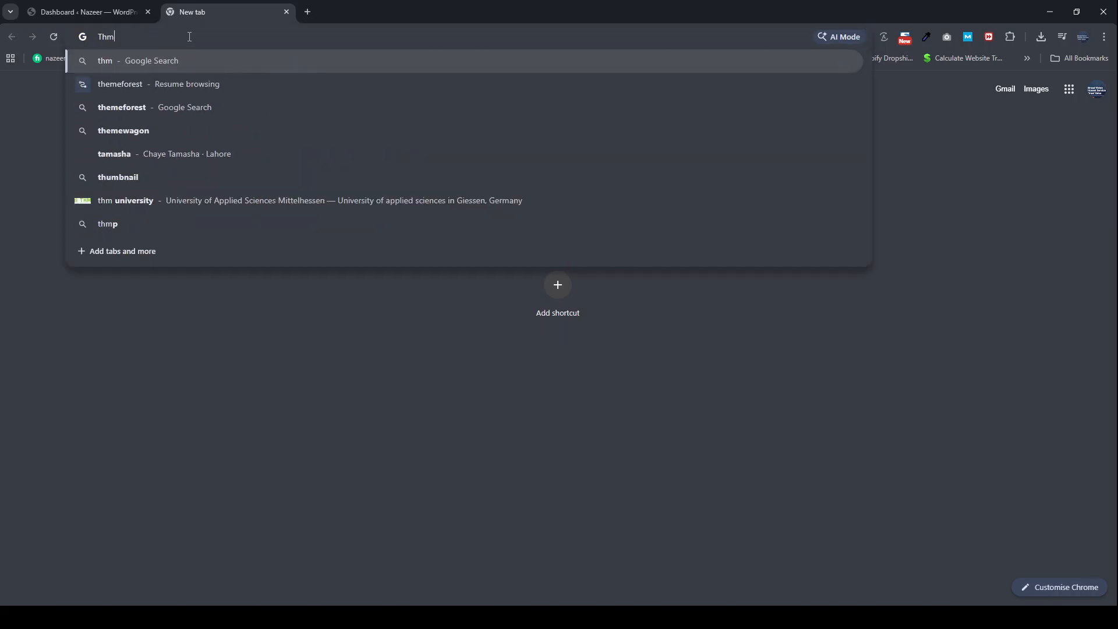
key("BackSpace")
type("e")
key("Return")
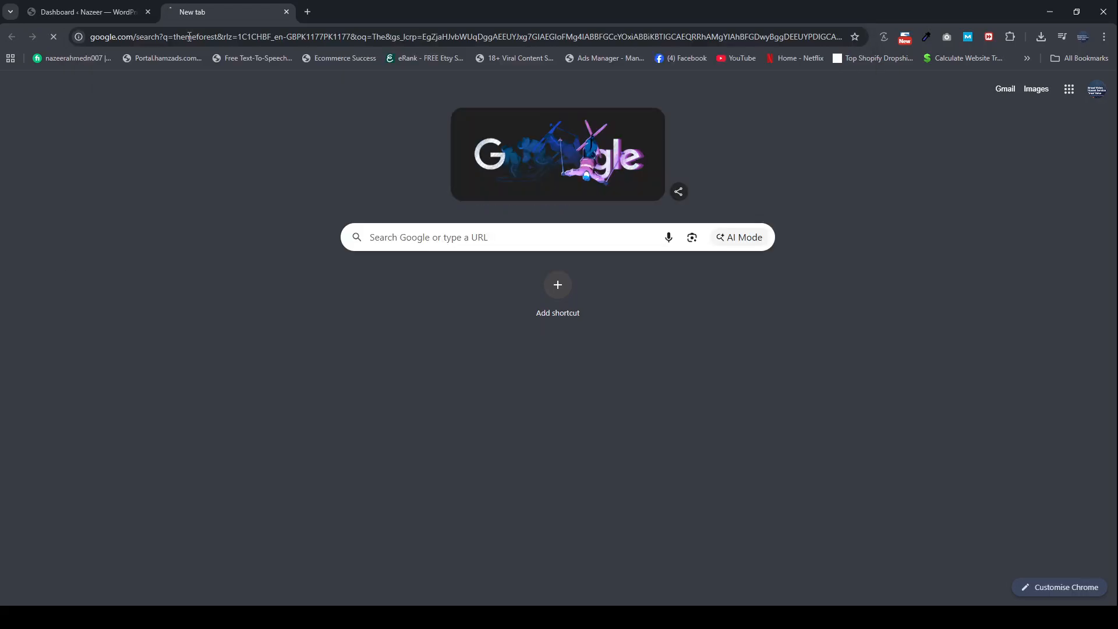
left_click(160, 202)
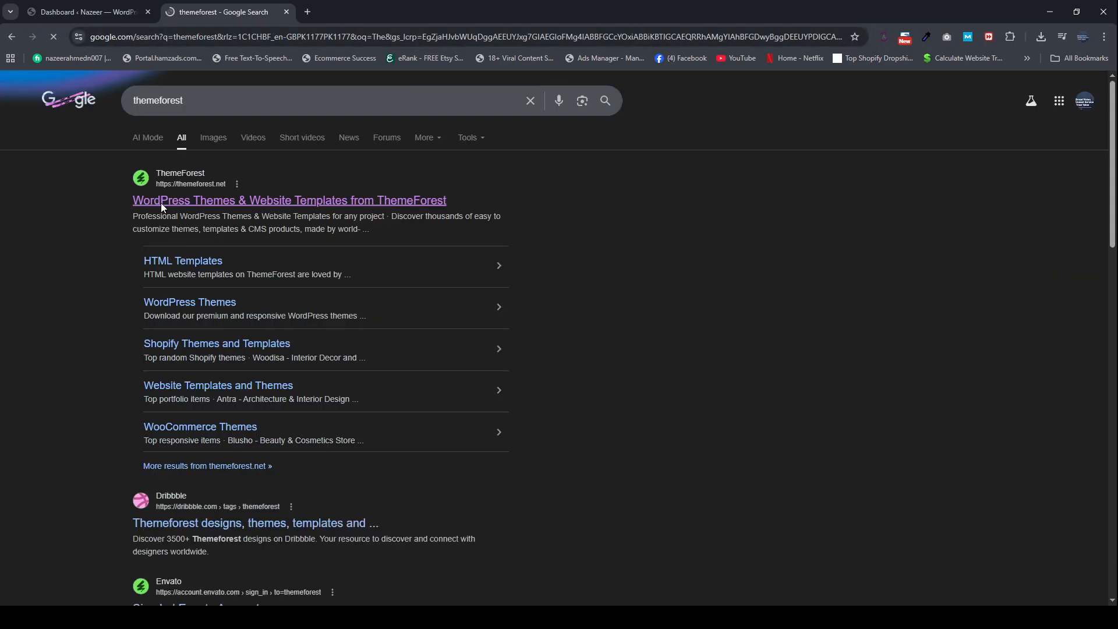
Open ThemeForest's WordPress Themes category and look through the themes on offer.
scroll(246, 467, "down", 4)
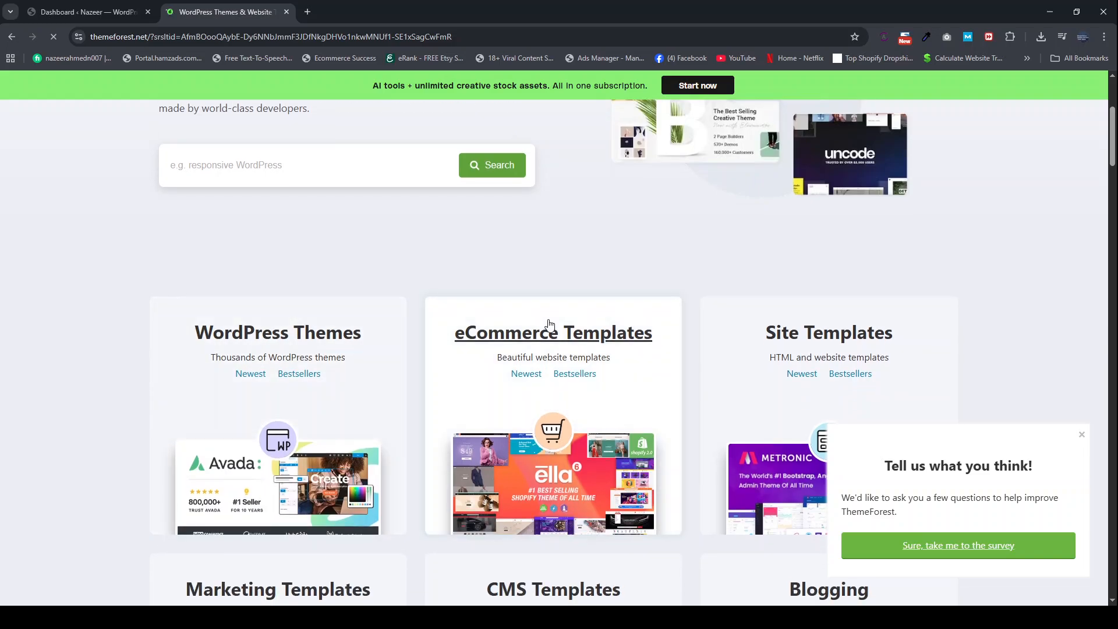
left_click(306, 474)
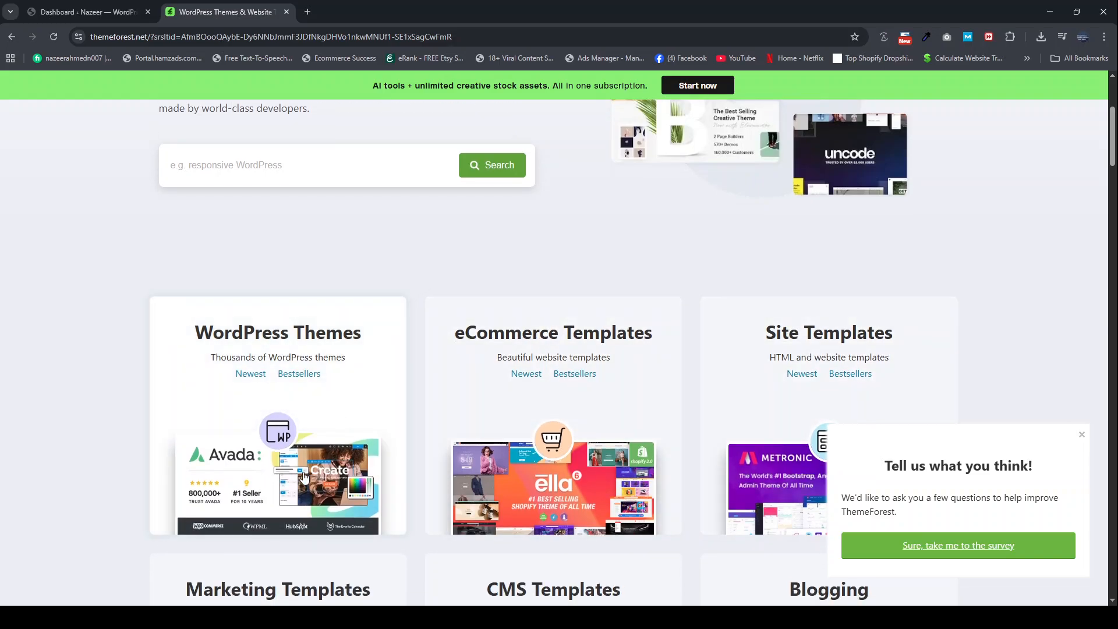
scroll(358, 387, "down", 6)
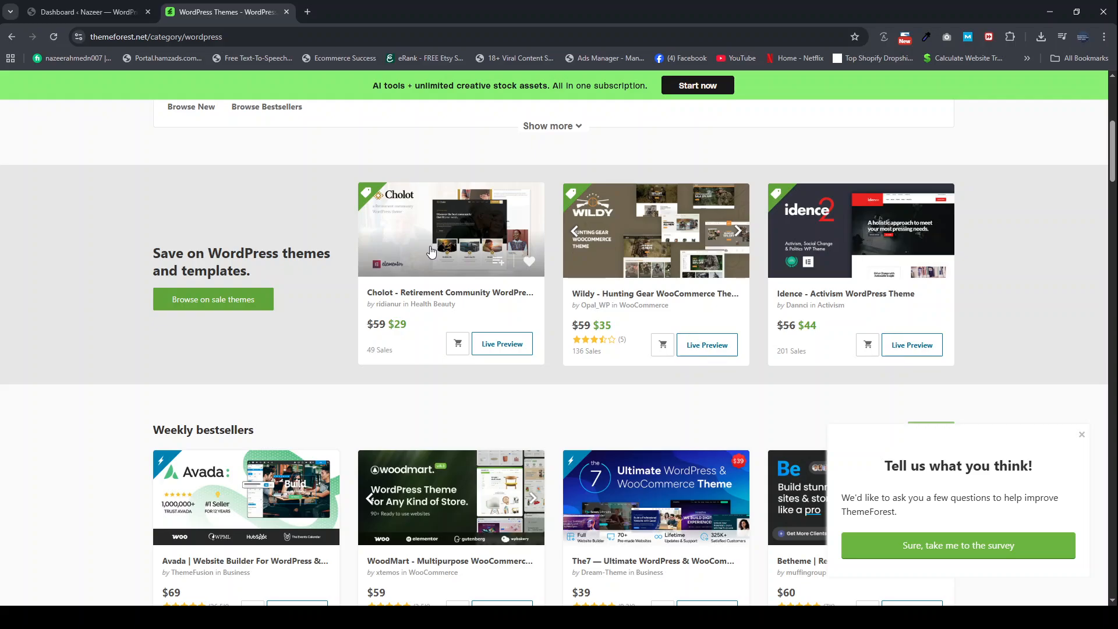
Return to the WordPress dashboard and open the page for adding a new product in a separate tab.
left_click(98, 11)
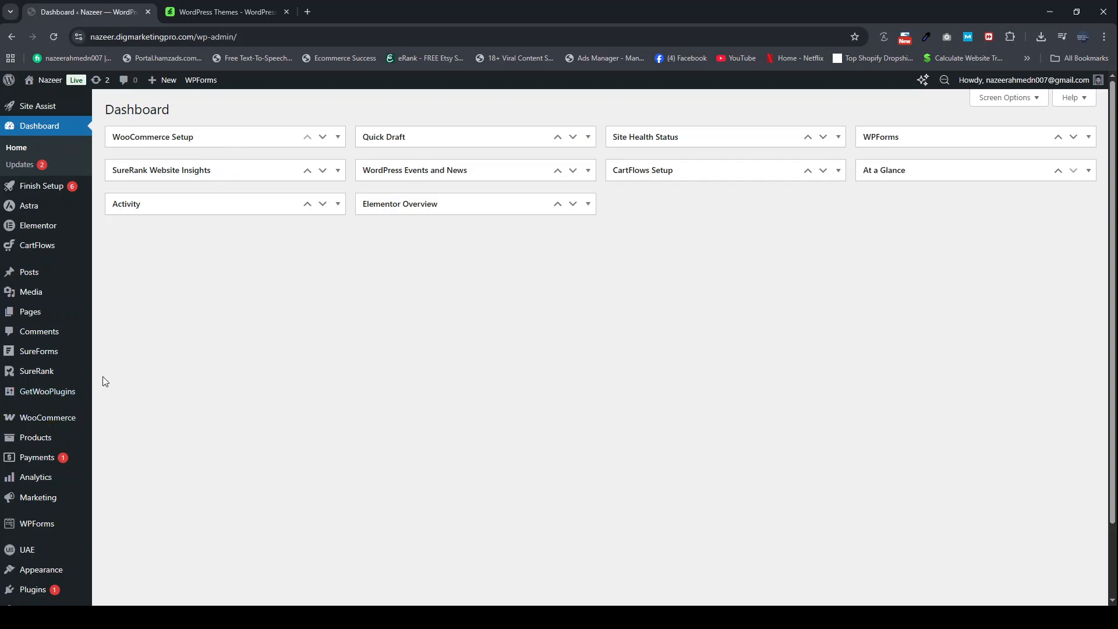
scroll(127, 365, "down", 3)
scroll(127, 366, "up", 3)
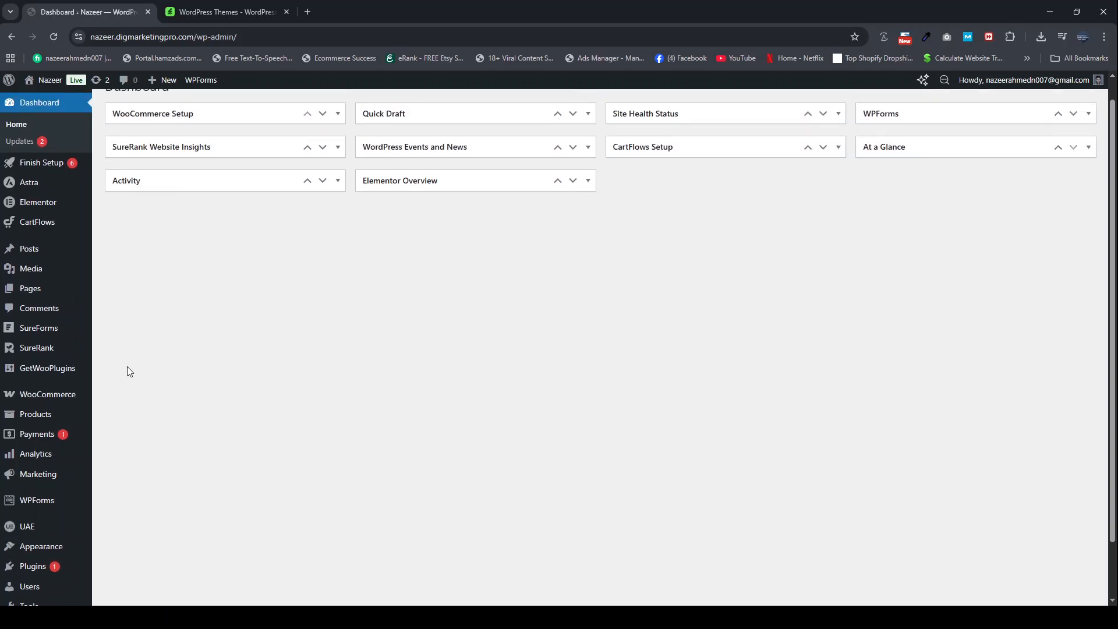
mouse_move(40, 441)
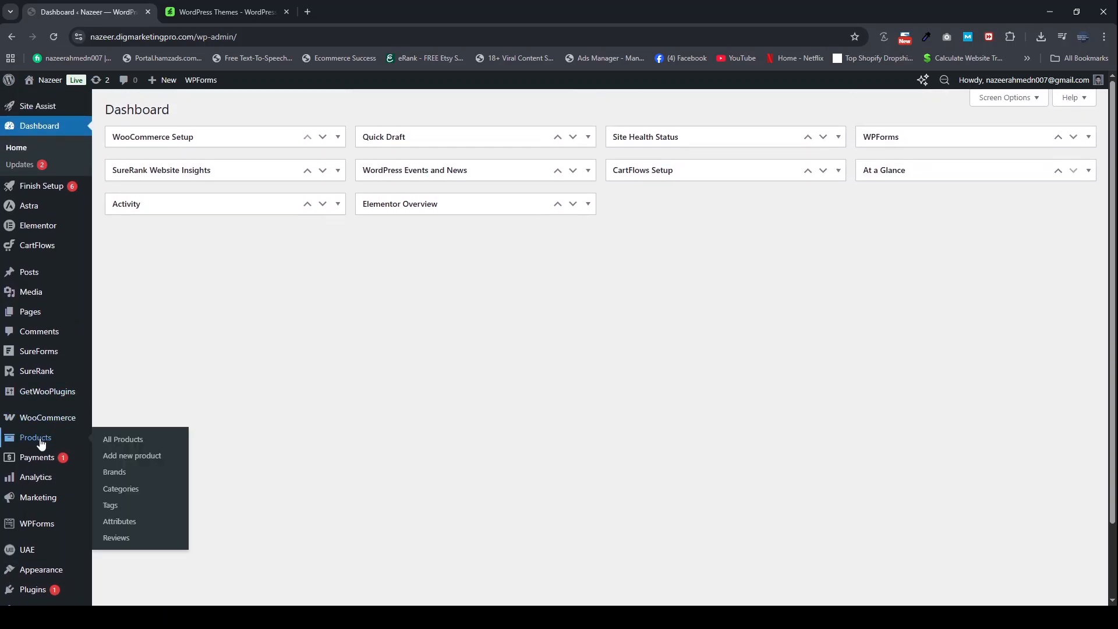
middle_click(120, 455)
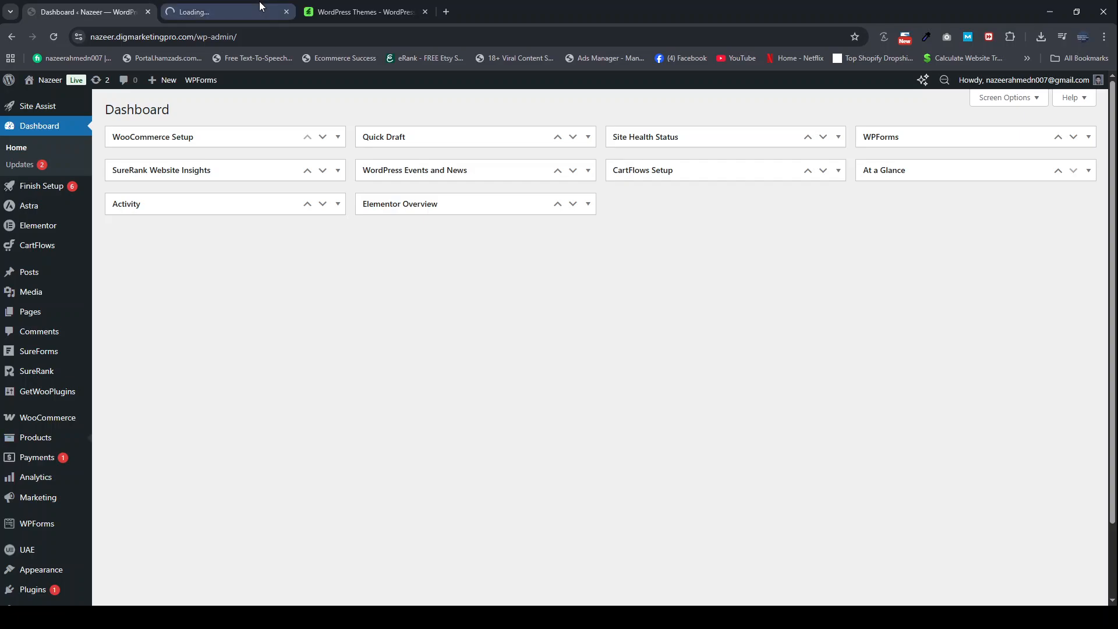
left_click(259, 3)
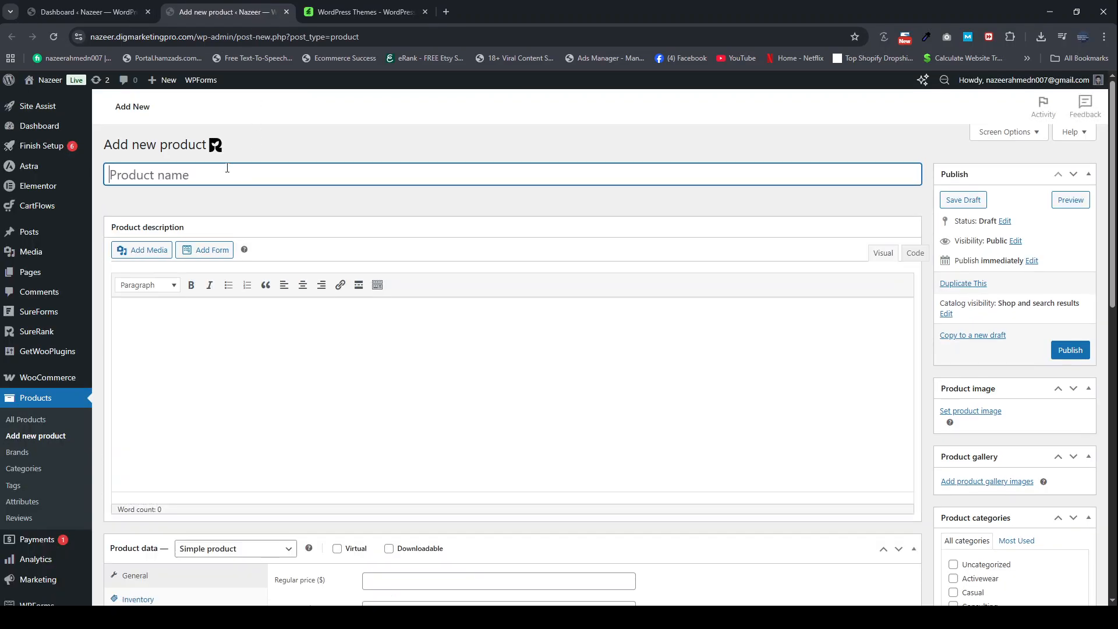
Name the product E-Book and insert the eBook text starting "Want to build professional, modern, and beautiful websites using WordPress" as its description.
type("E")
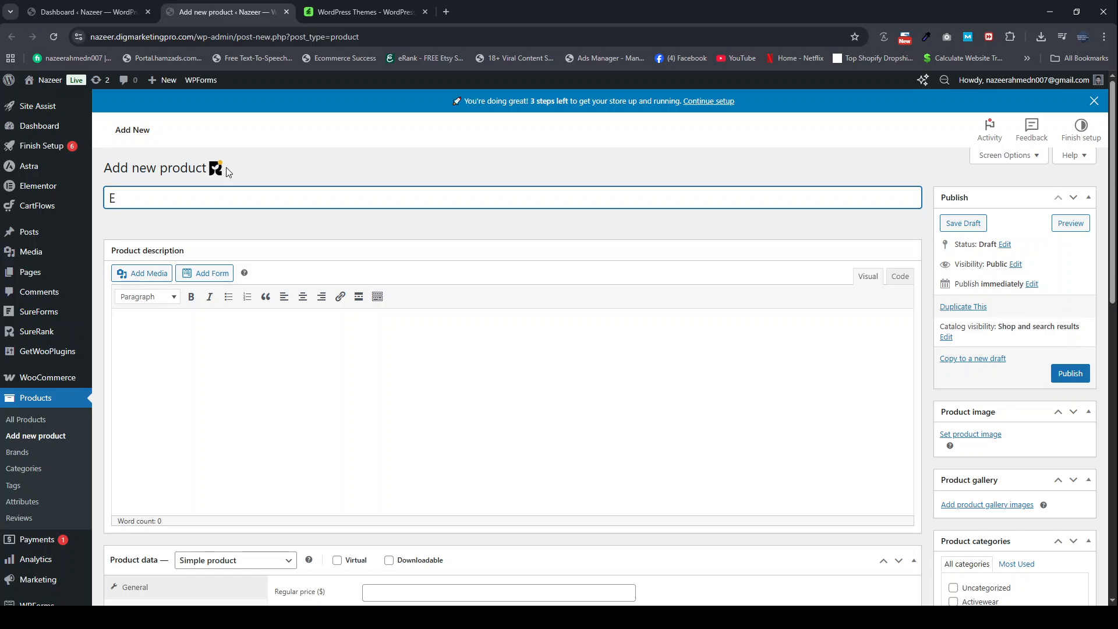
type("-Book")
left_click(138, 329)
type("Want to build professional, modern, and beautiful websites using WordPress — without touching complicated code? This eBook is your complete step-by-step roadmap to designing visually stunning, fast, and user-friendly websites using WordPress. Inside this book, you'll learn: How to set up WordPress the right way How to design beautiful layouts using drag-and-drop builders Typography, color theory, and layout principles for modern design How to create responsive websites (mobile & tablet optimized) SEO basics to help your website rank Performance optimization tips for faster loading Whether you're a beginner, freelancer, or small business owner, this guide will help you turn simple ideas into stunning WordPress websites. No fluff. No confusion. Just practical design strategies that work.")
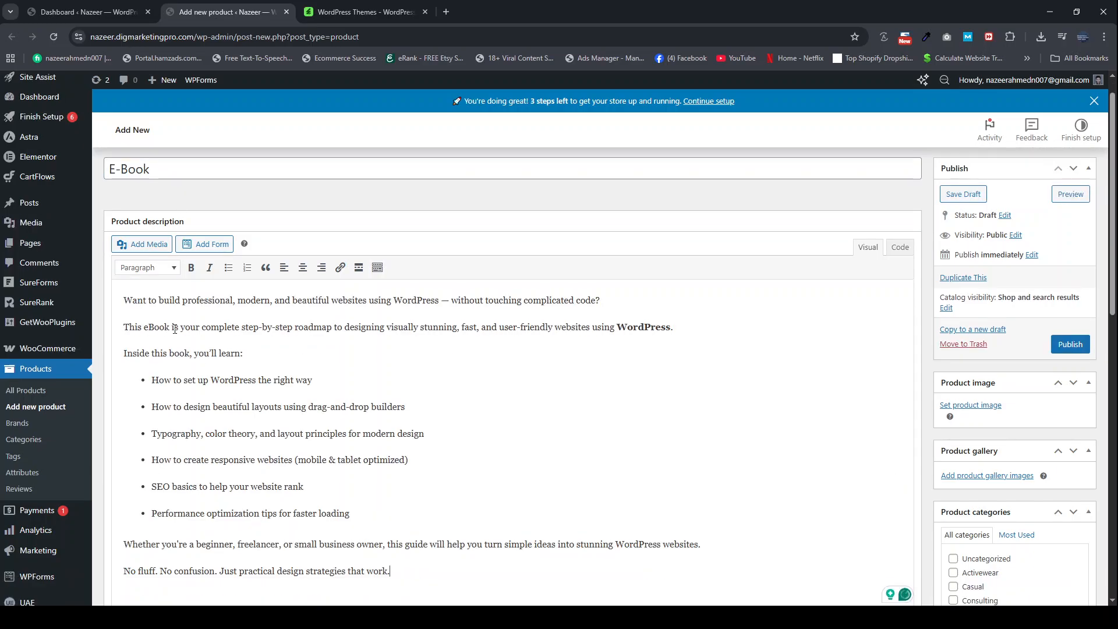
Copy the first two paragraphs of the product description into the product short description.
scroll(175, 329, "down", 2)
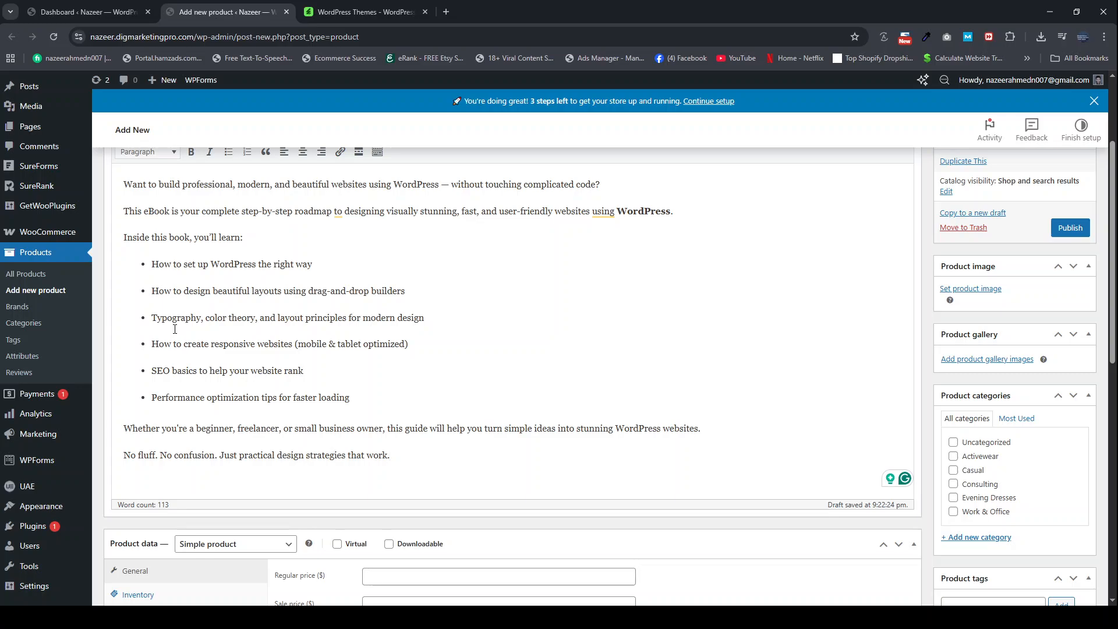
scroll(141, 262, "up", 1)
left_click_drag(124, 244, 705, 270)
key("ctrl+c")
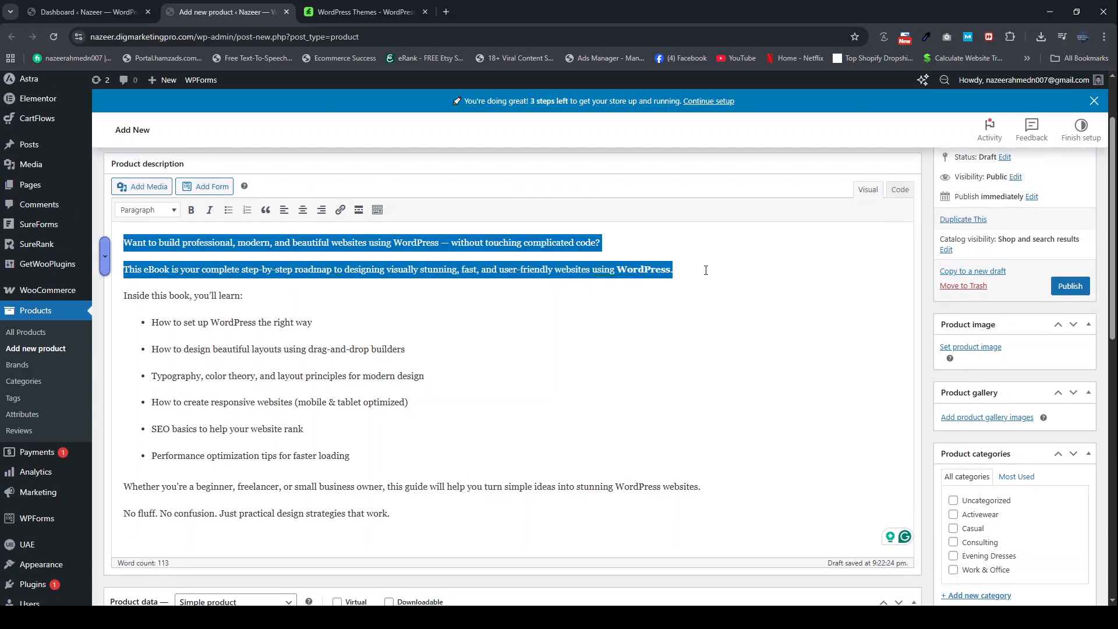
scroll(374, 430, "down", 6)
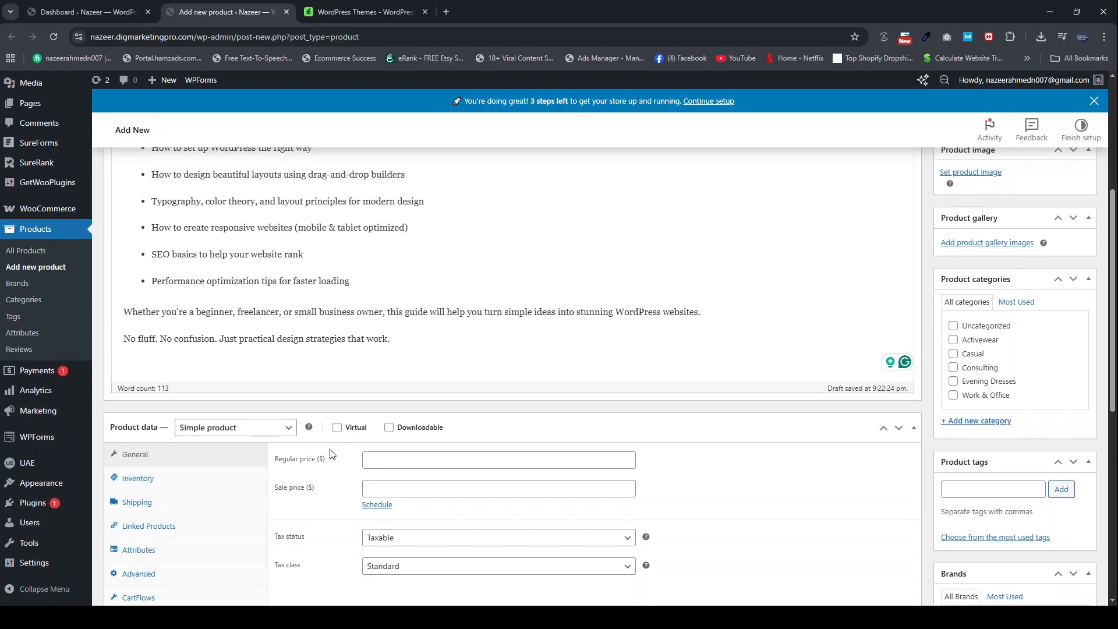
scroll(324, 459, "up", 1)
scroll(324, 463, "down", 4)
scroll(324, 462, "down", 2)
left_click(288, 429)
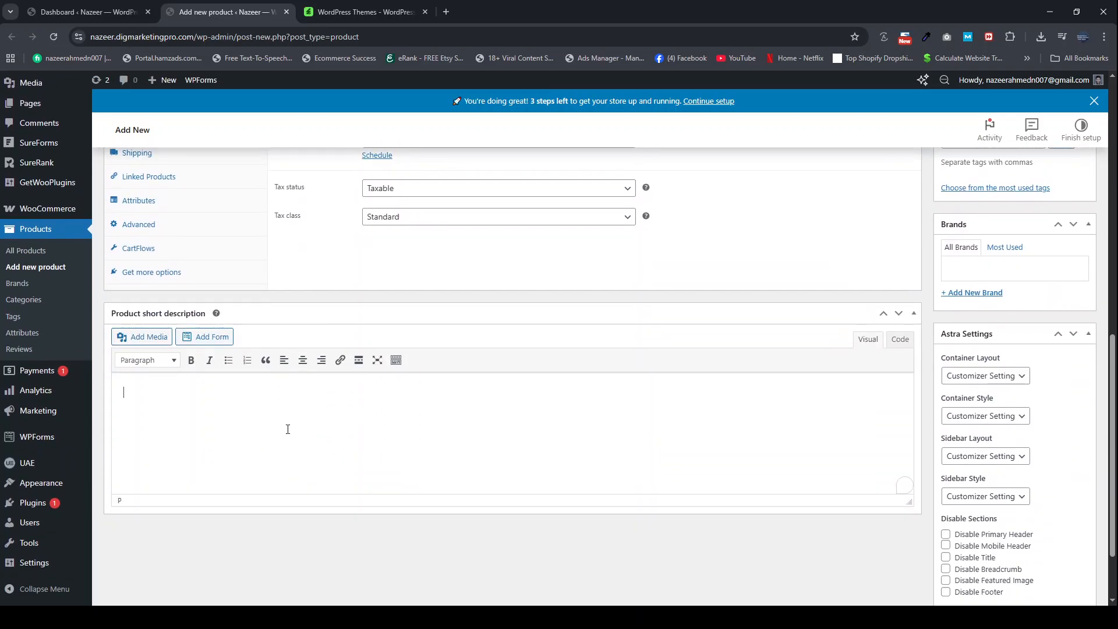
key("ctrl+v")
Set the regular price to $100 and mark the product as both downloadable and virtual.
scroll(300, 407, "up", 5)
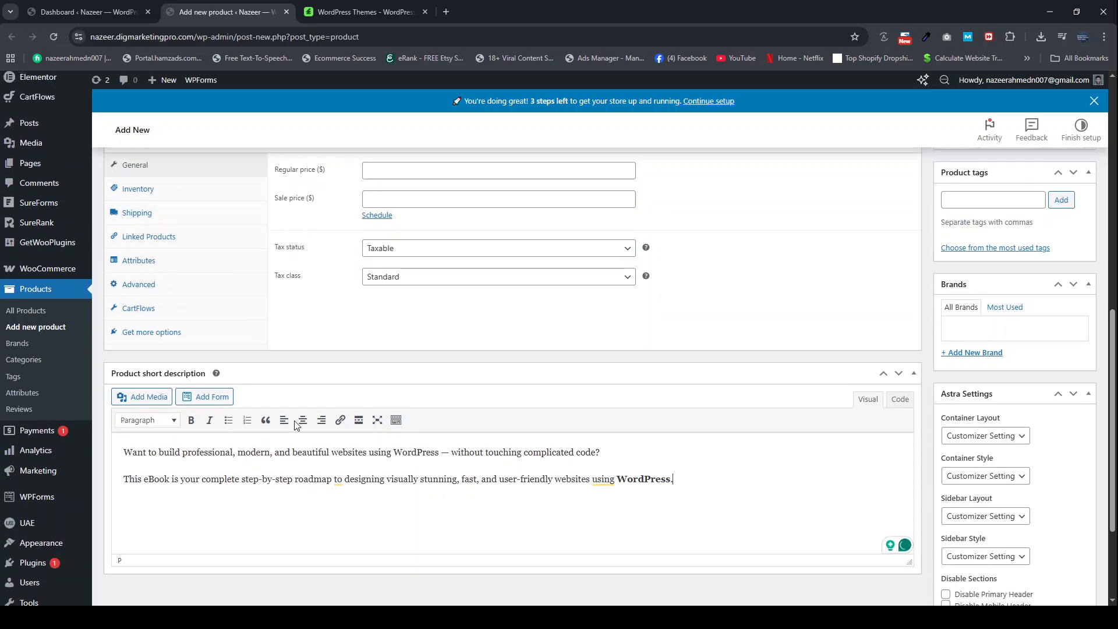
left_click(384, 404)
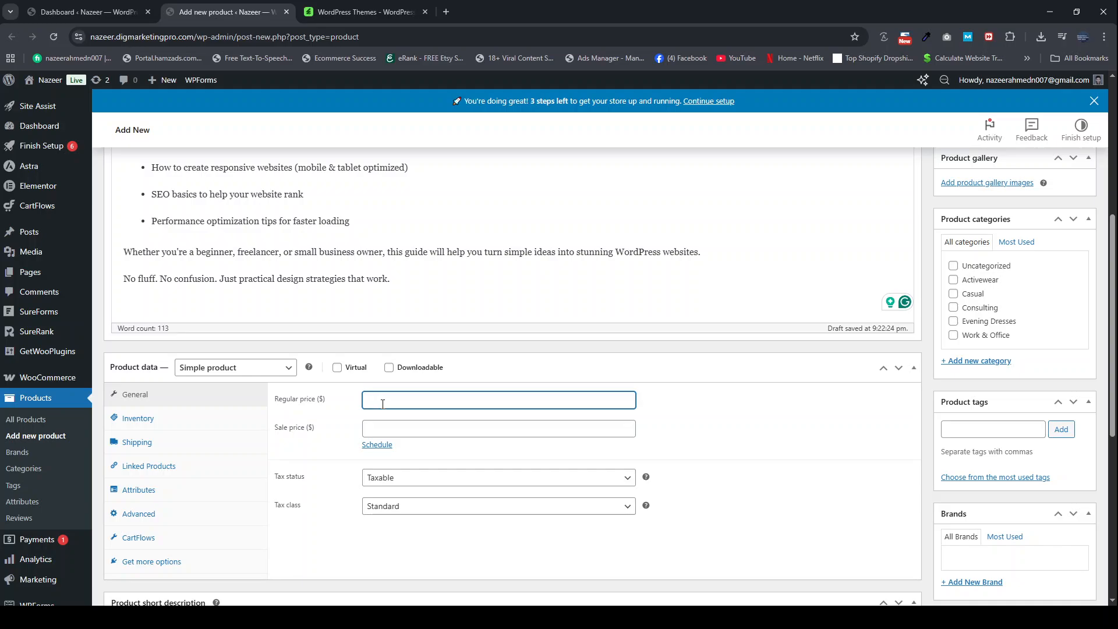
type("10")
left_click(389, 368)
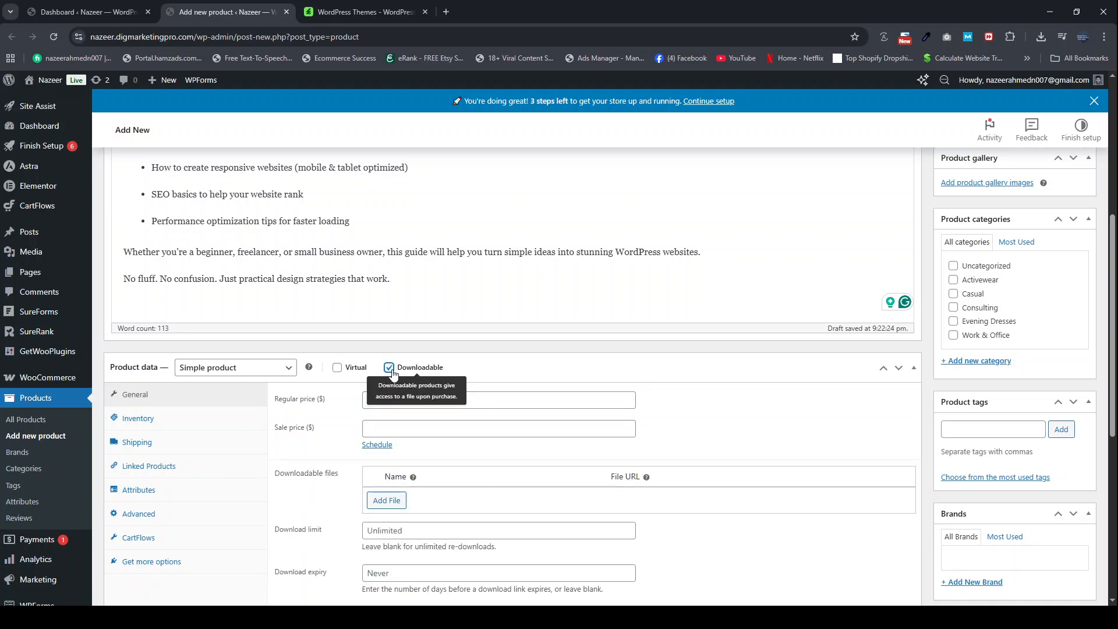
left_click(337, 368)
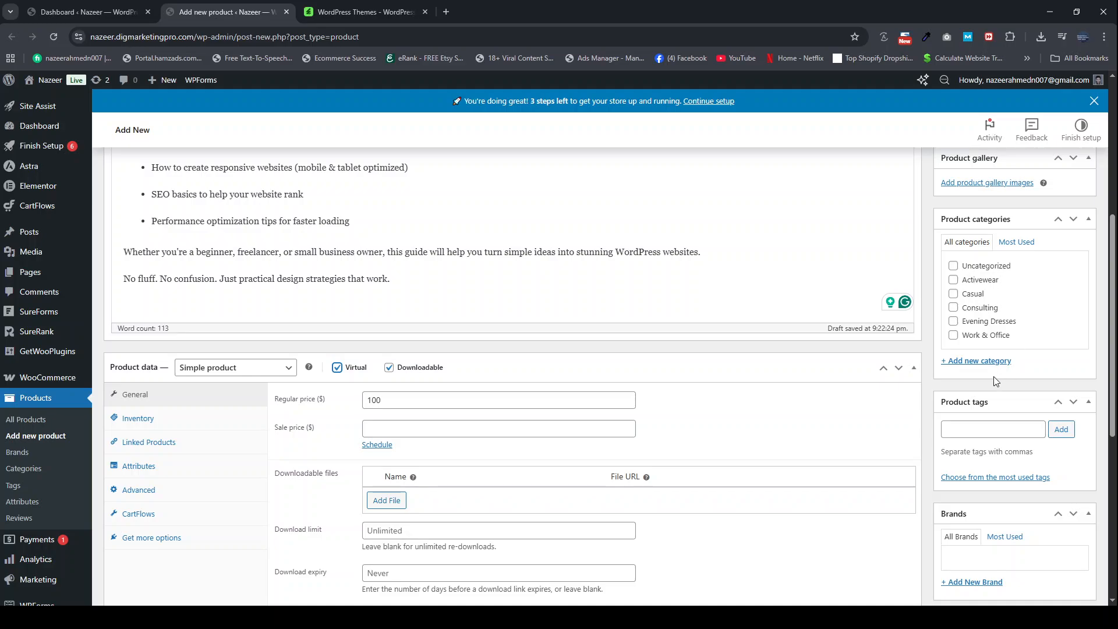
Upload E-Book.png from the computer and set it as the product image.
scroll(978, 404, "up", 1)
scroll(978, 404, "up", 3)
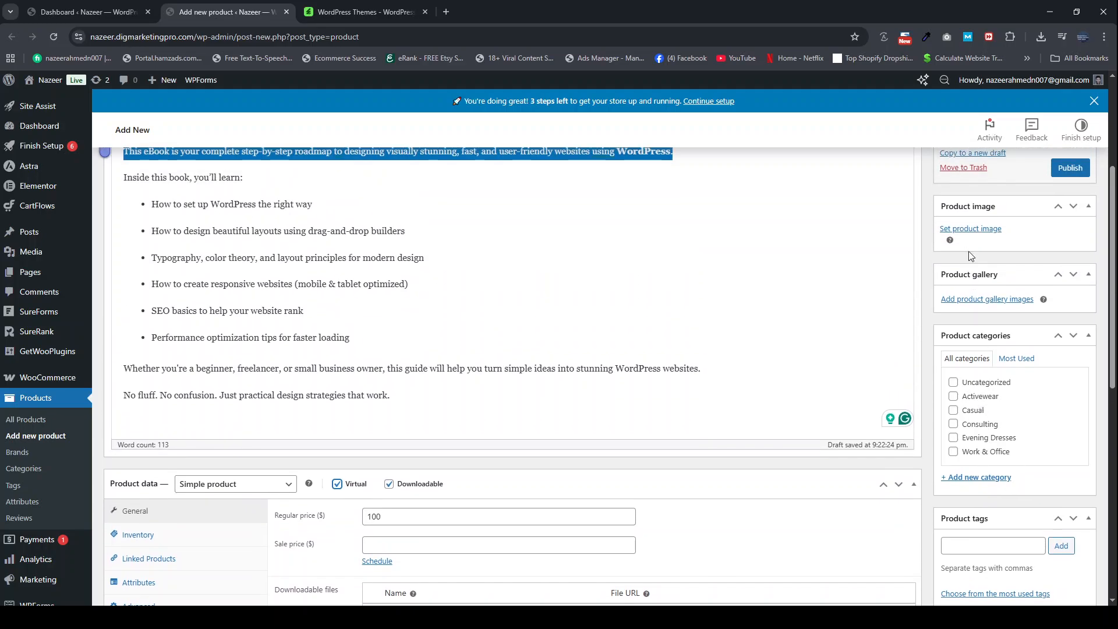
left_click(967, 231)
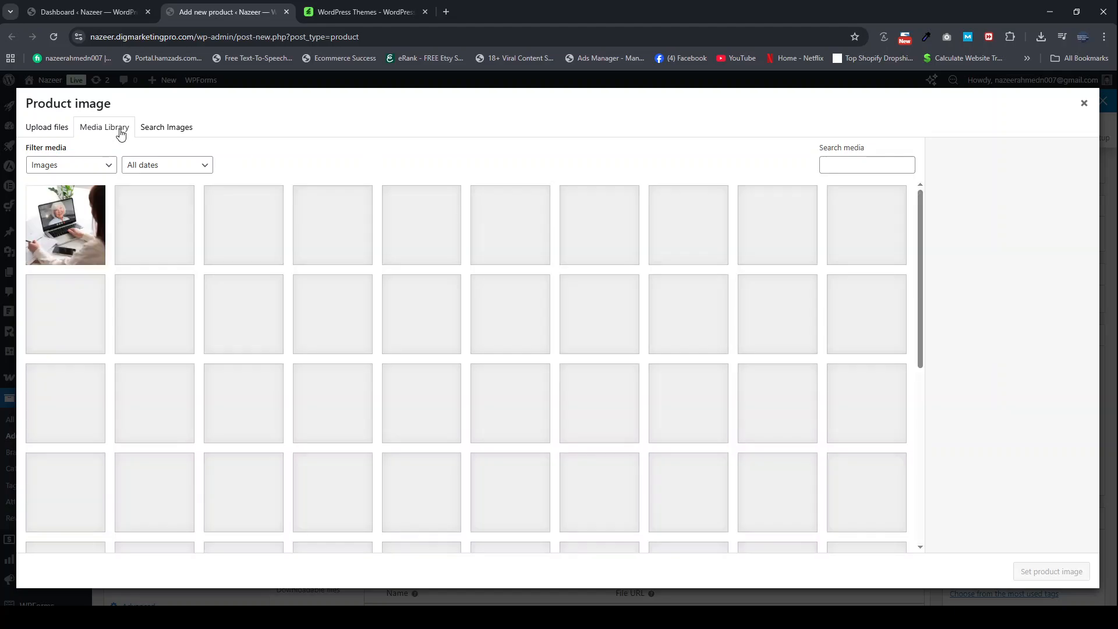
left_click(61, 127)
left_click(531, 317)
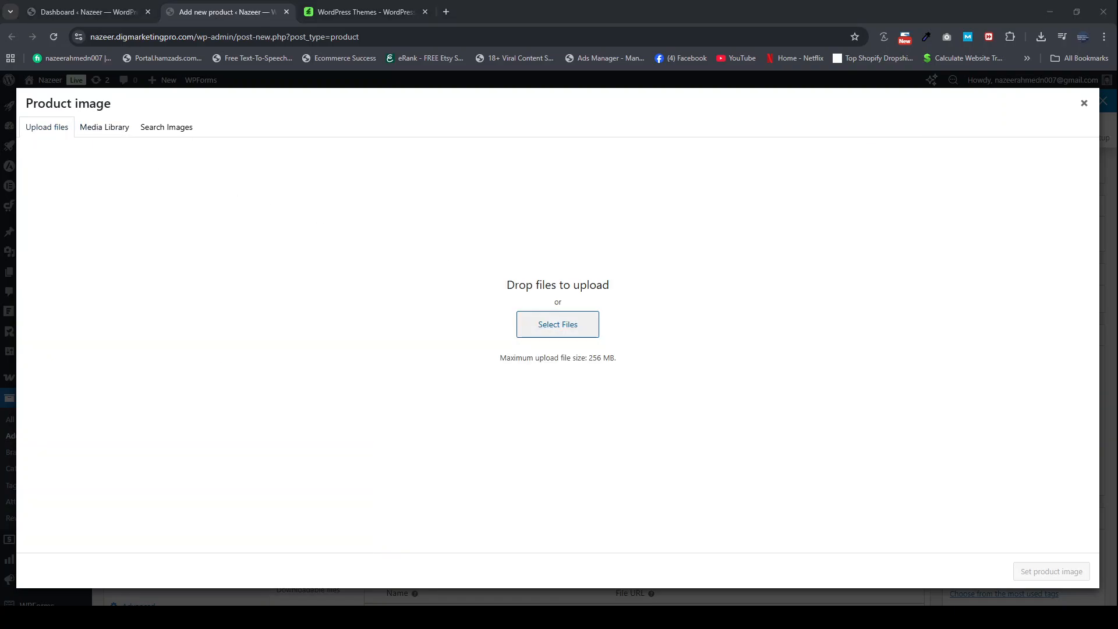
double_click(202, 103)
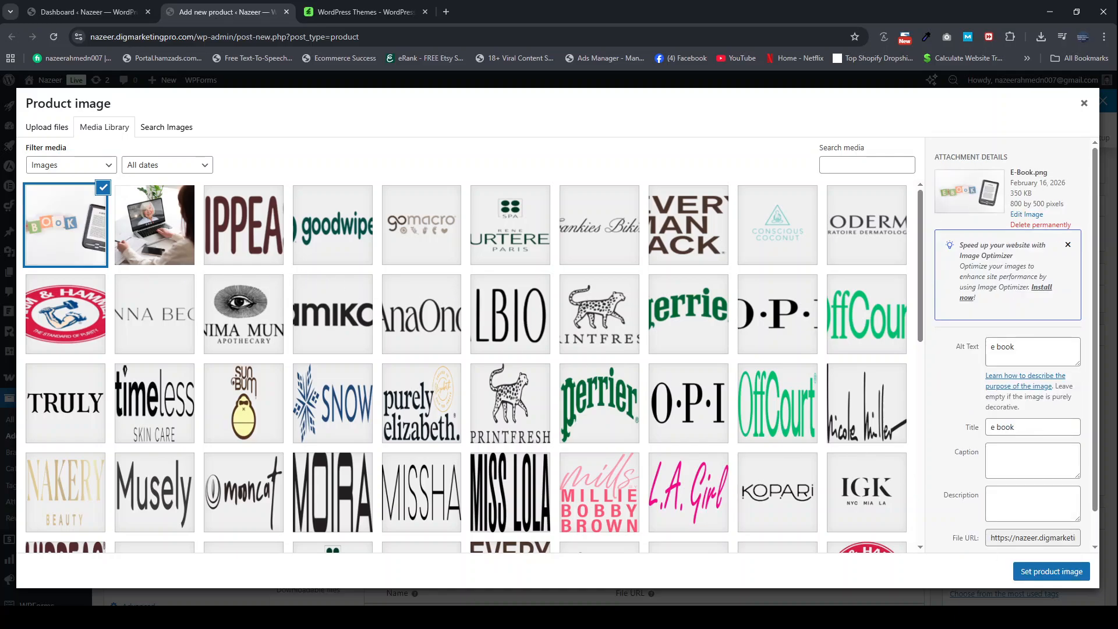
left_click(1035, 572)
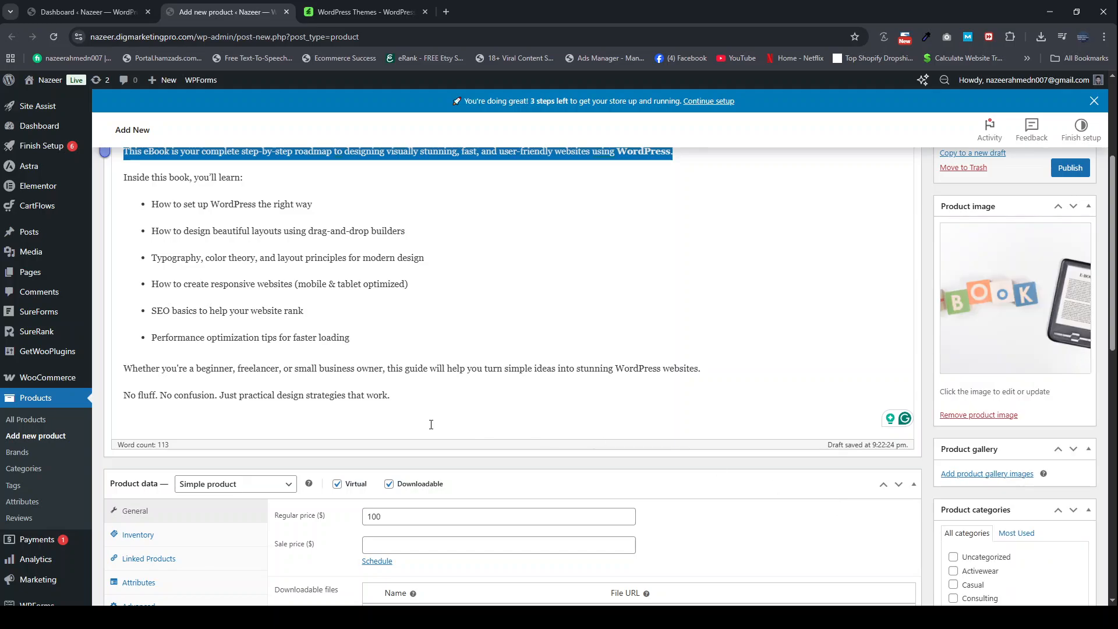
Add a downloadable file to the product, using the URL of E-Book.png from the media library.
scroll(431, 429, "down", 5)
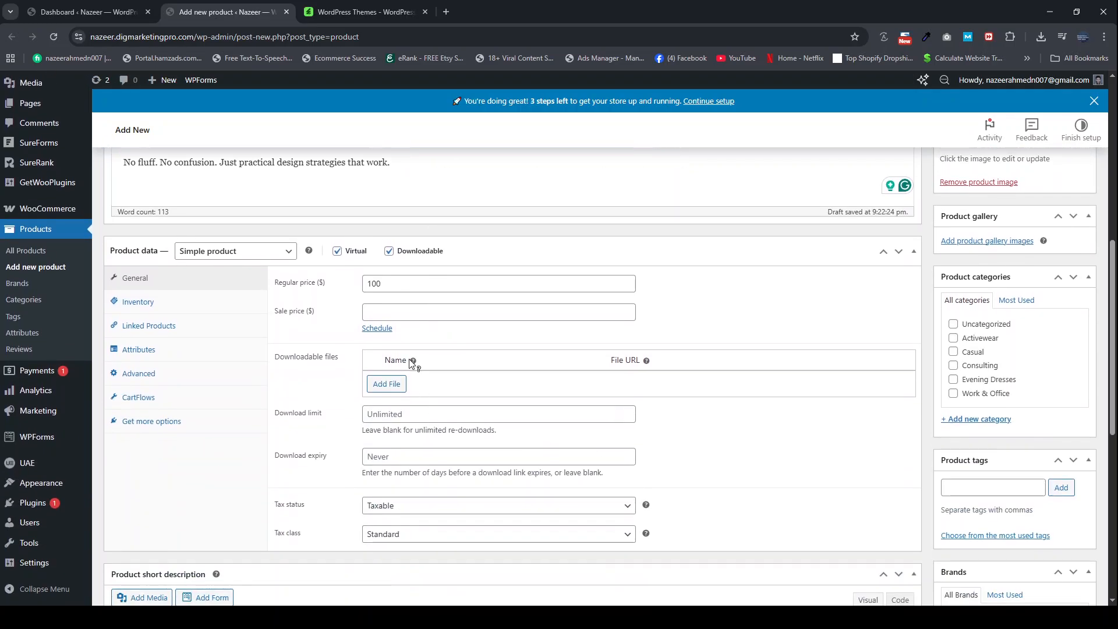
left_click(384, 386)
left_click(676, 388)
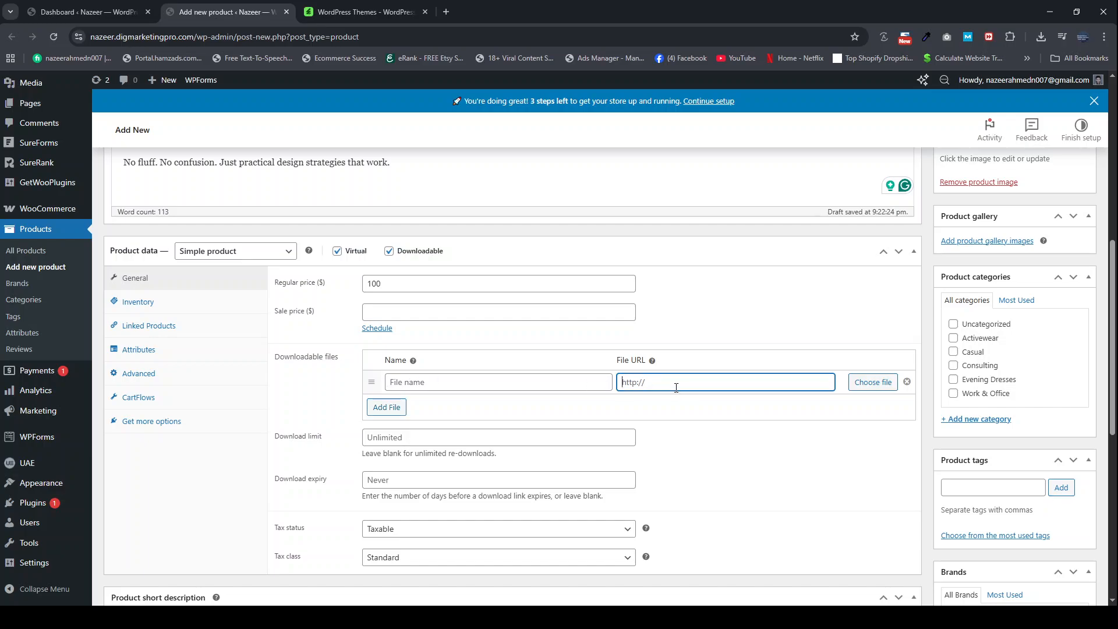
left_click(864, 385)
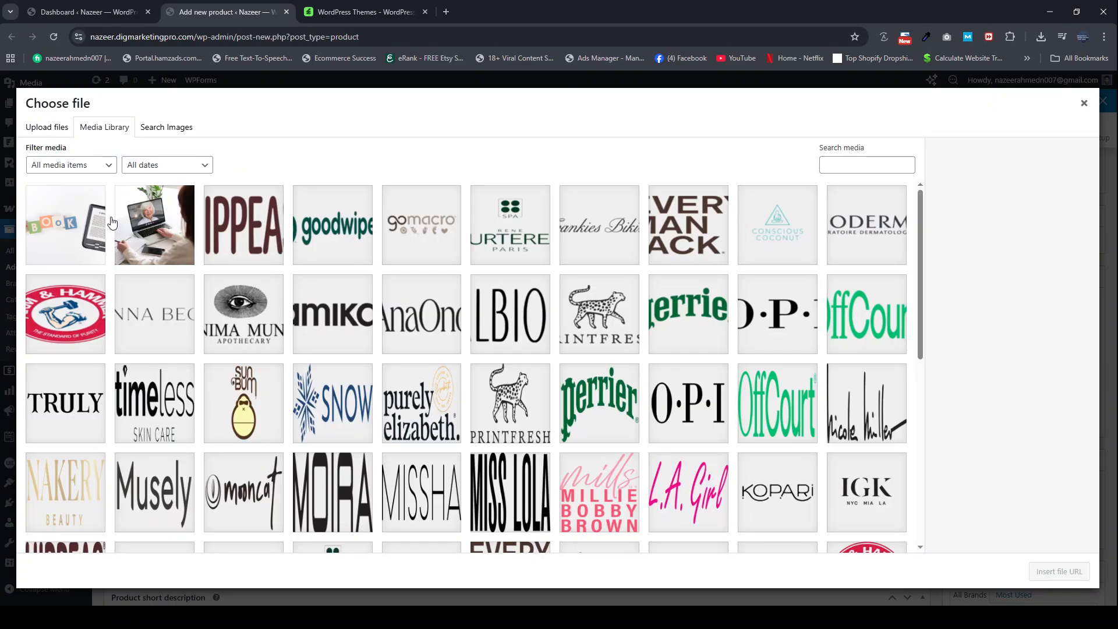
left_click(86, 227)
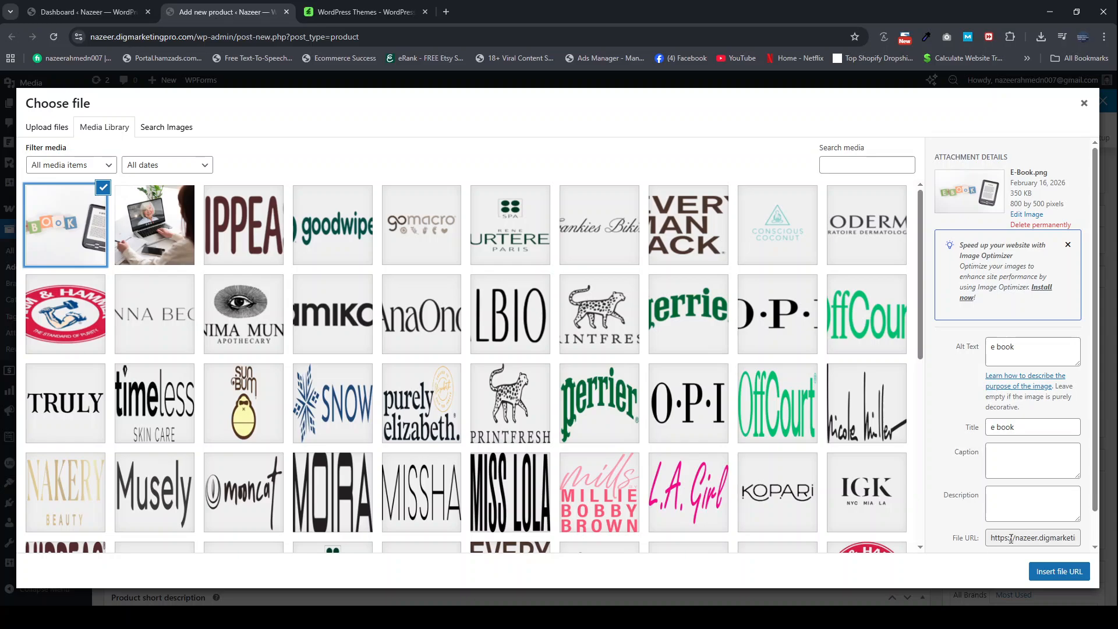
left_click(1058, 571)
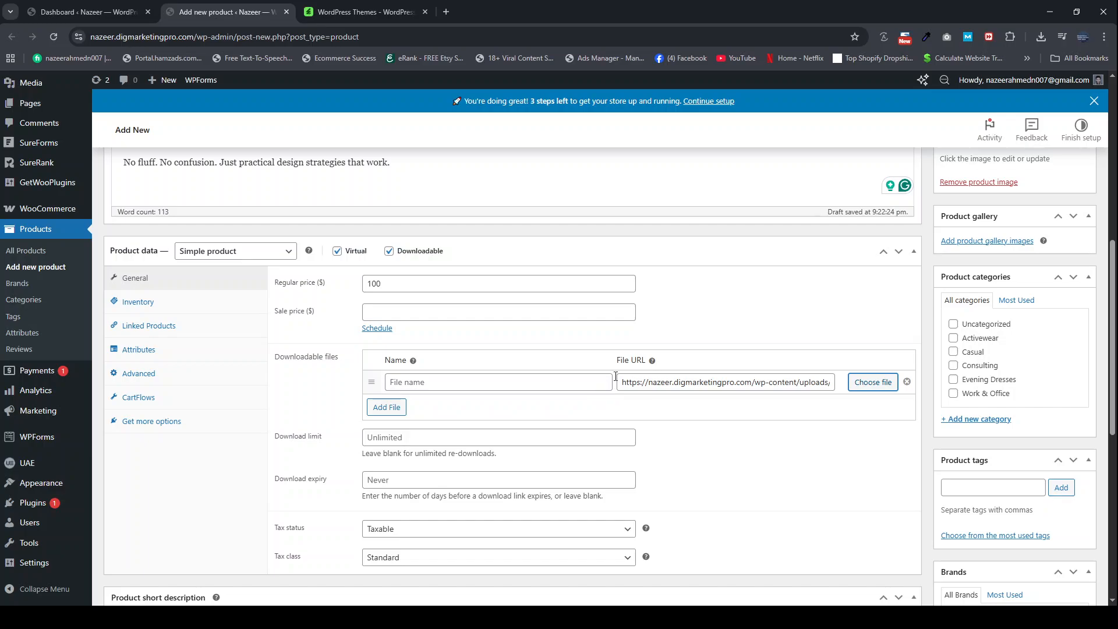
Name the downloadable file E-Book.
left_click(479, 382)
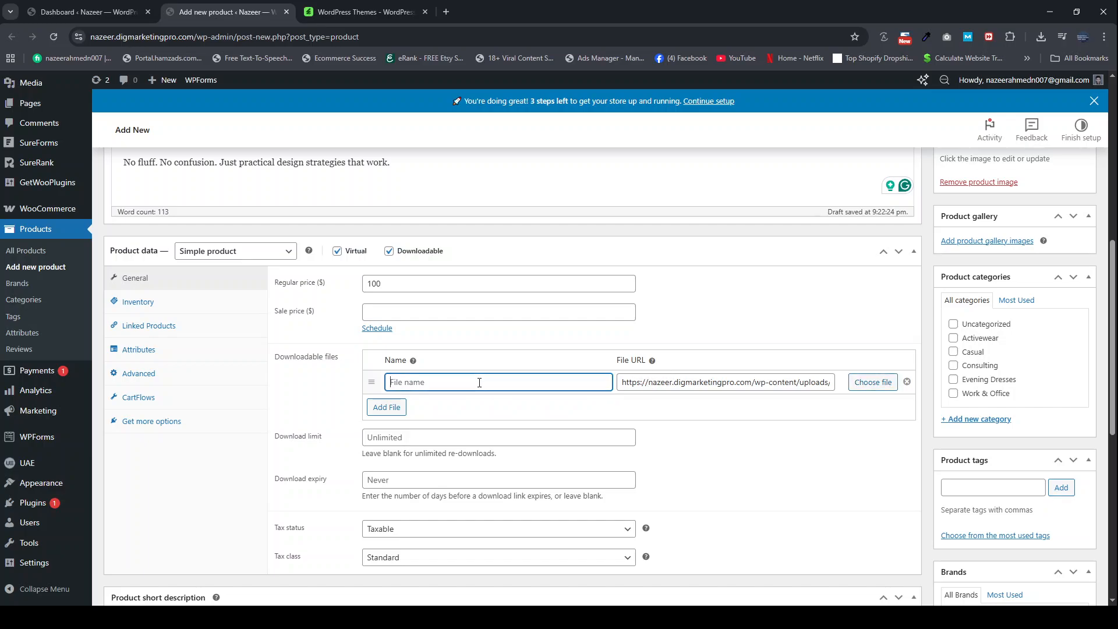
type("E-b")
type("Book")
Set the product's download limit to 1 and its download expiry to 2 days.
scroll(480, 382, "down", 1)
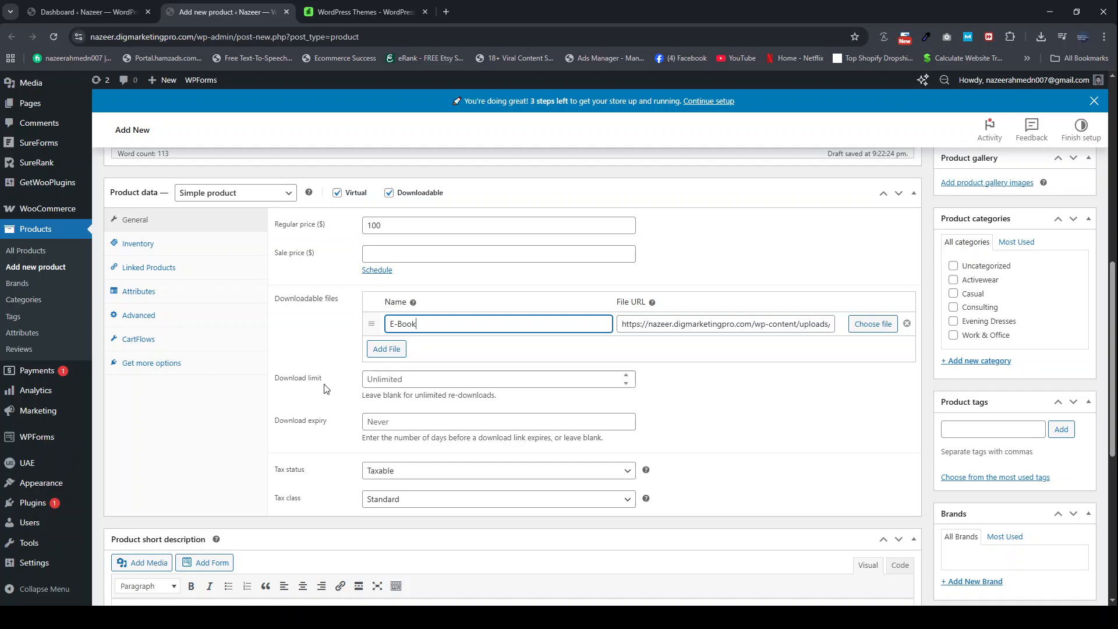
left_click(377, 382)
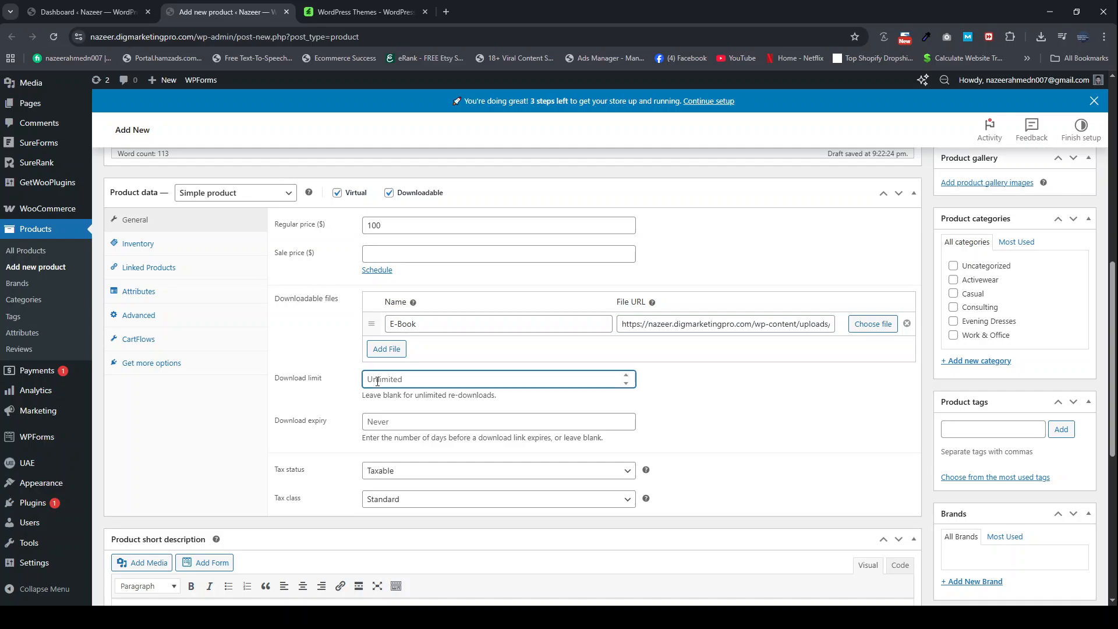
type("1")
left_click(407, 423)
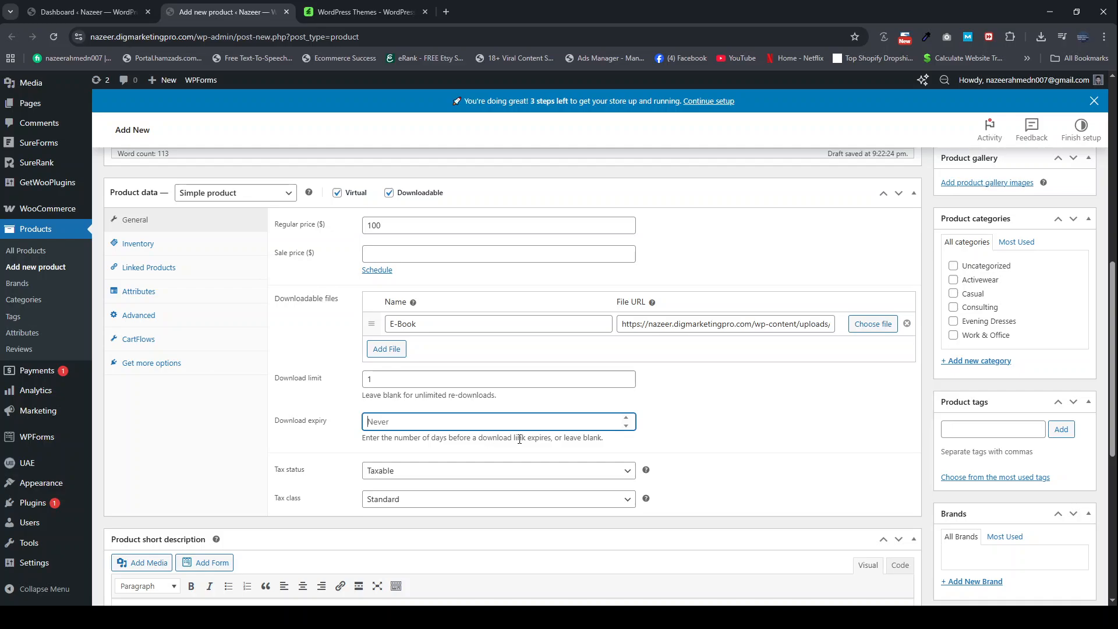
type("2")
Change the product's tax status to None.
scroll(407, 451, "down", 1)
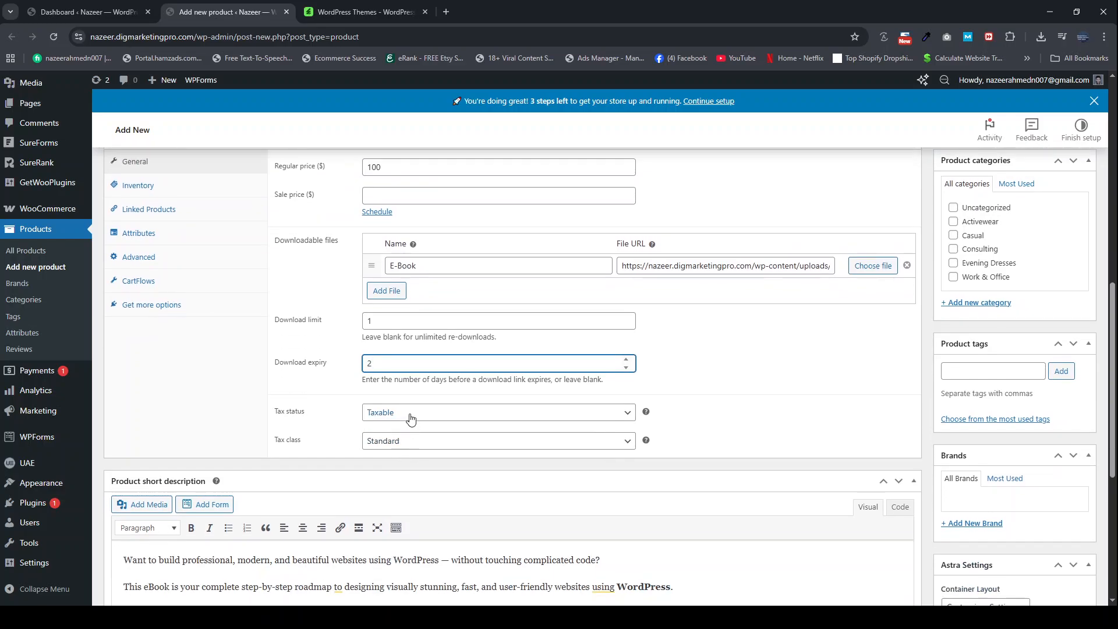
key("Tab")
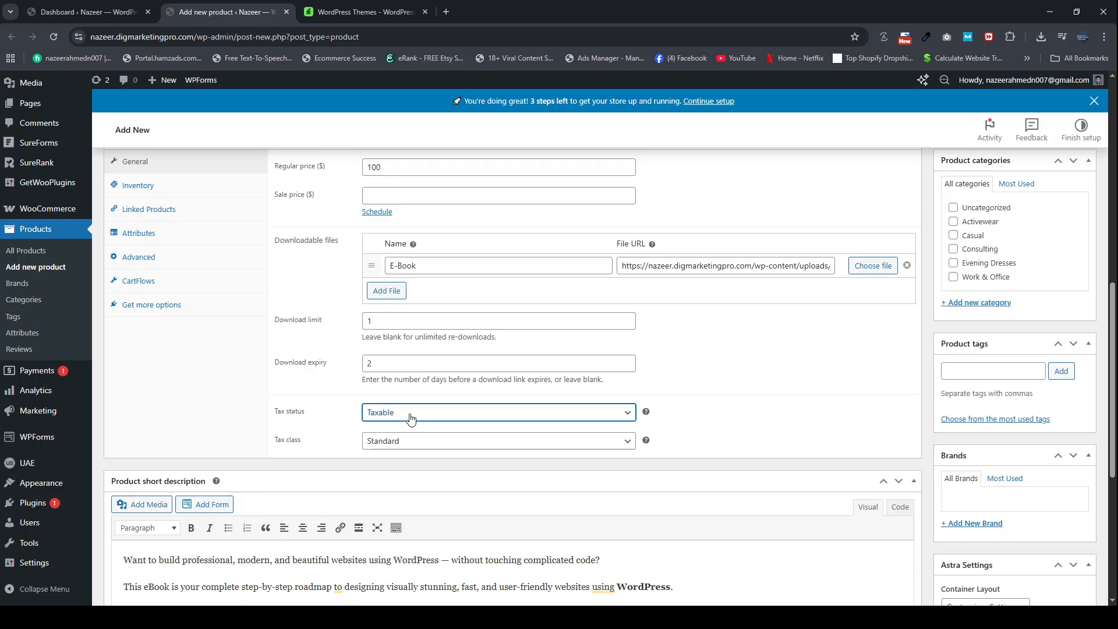
left_click(395, 461)
Publish the E-Book product and view its live product page in a separate browser tab.
scroll(230, 350, "up", 1)
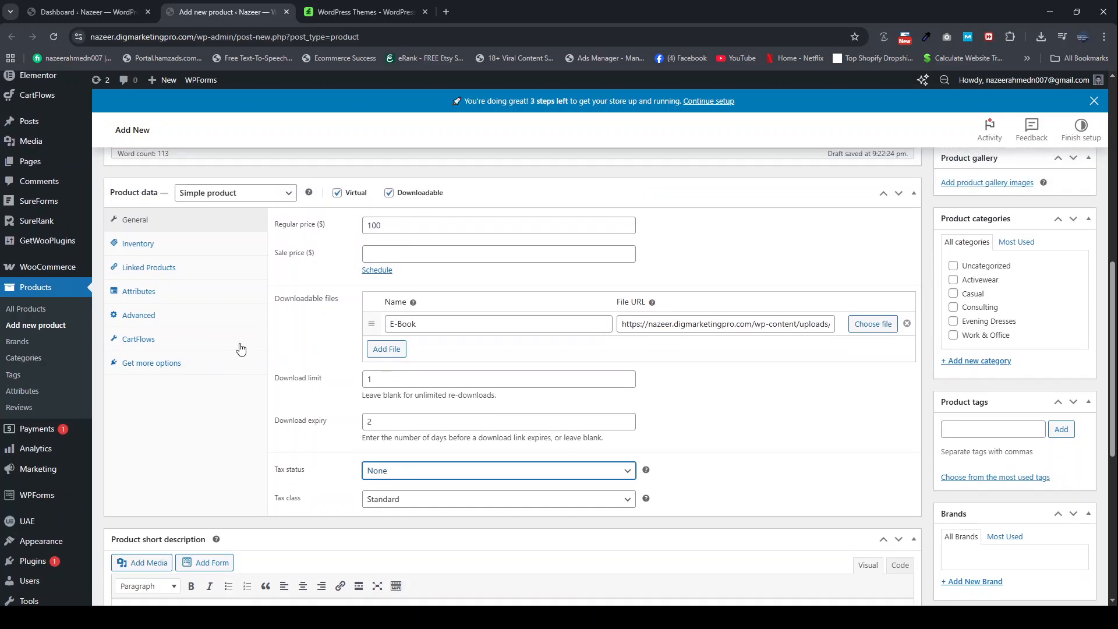
scroll(978, 379, "up", 4)
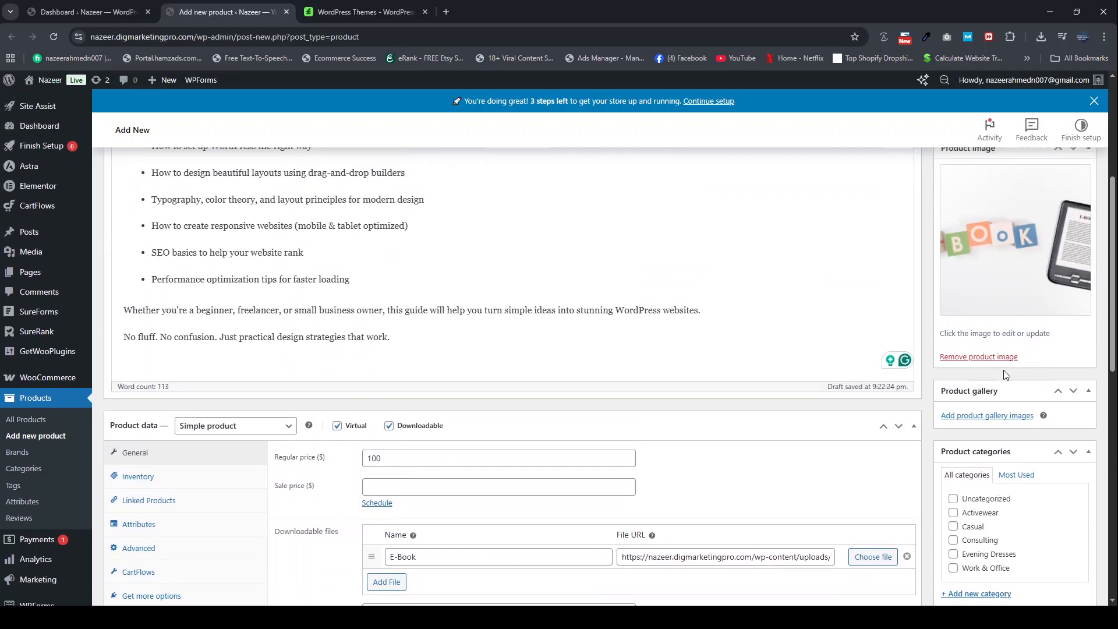
scroll(969, 384, "down", 3)
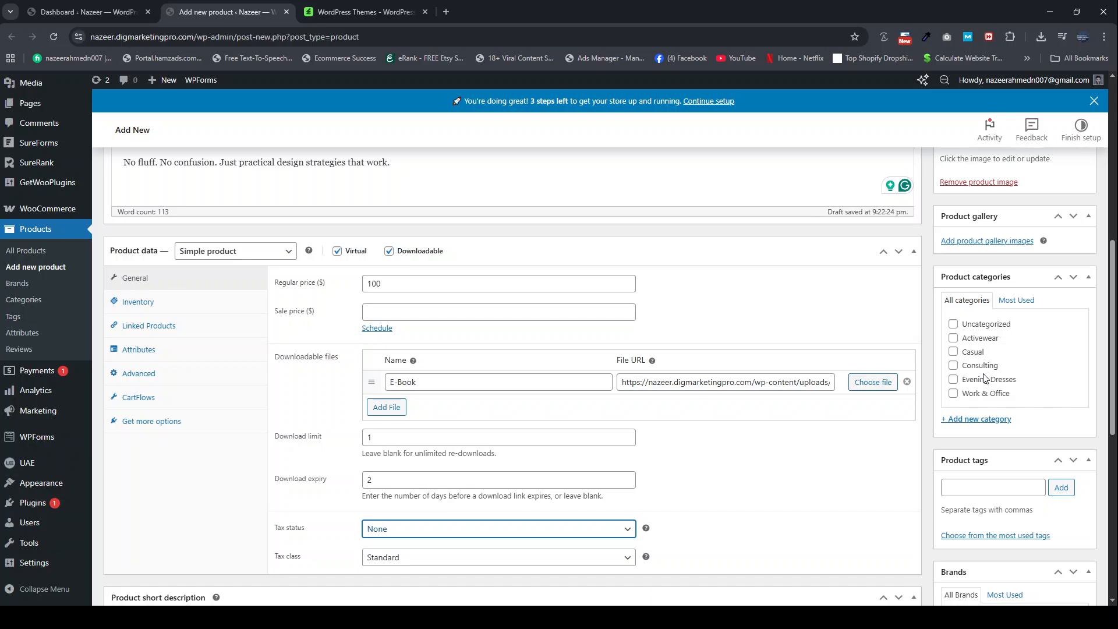
scroll(983, 377, "up", 6)
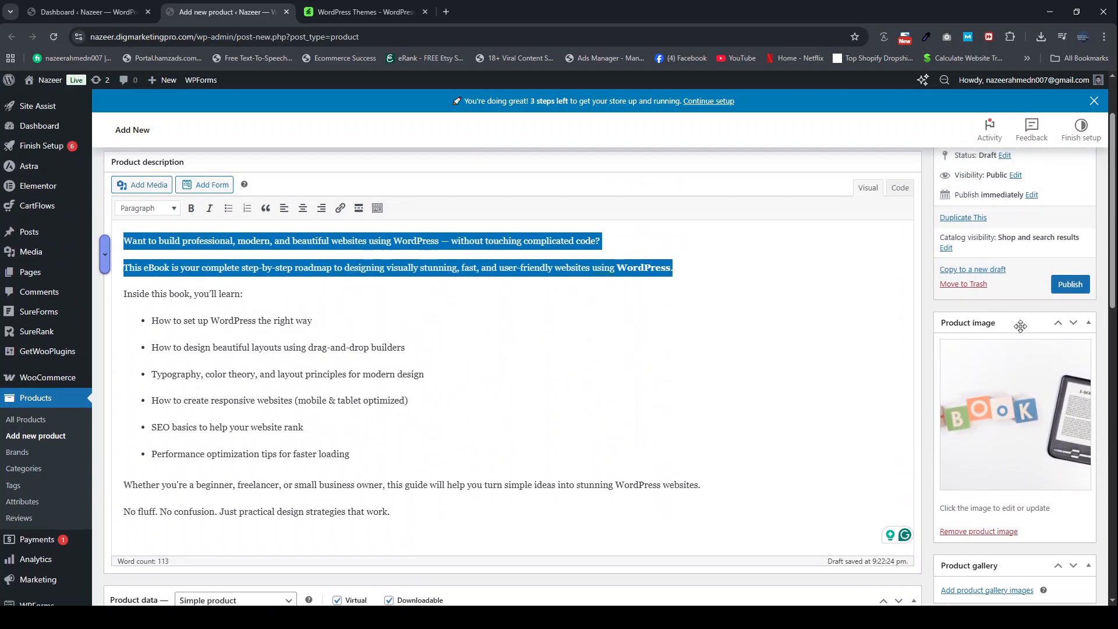
left_click(1060, 284)
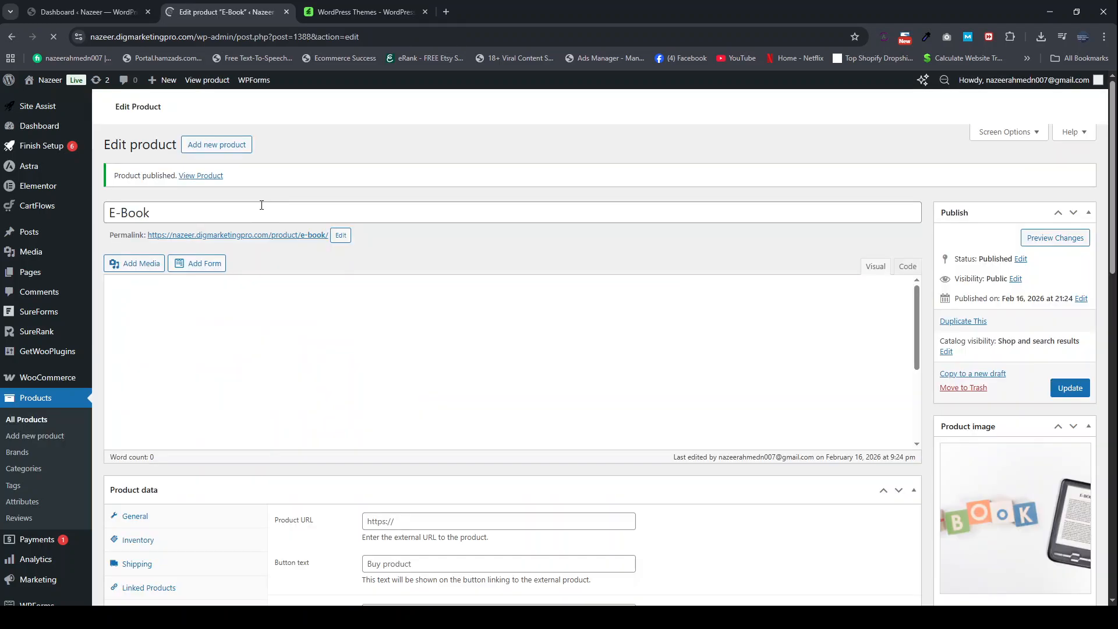
left_click(206, 188, "ctrl")
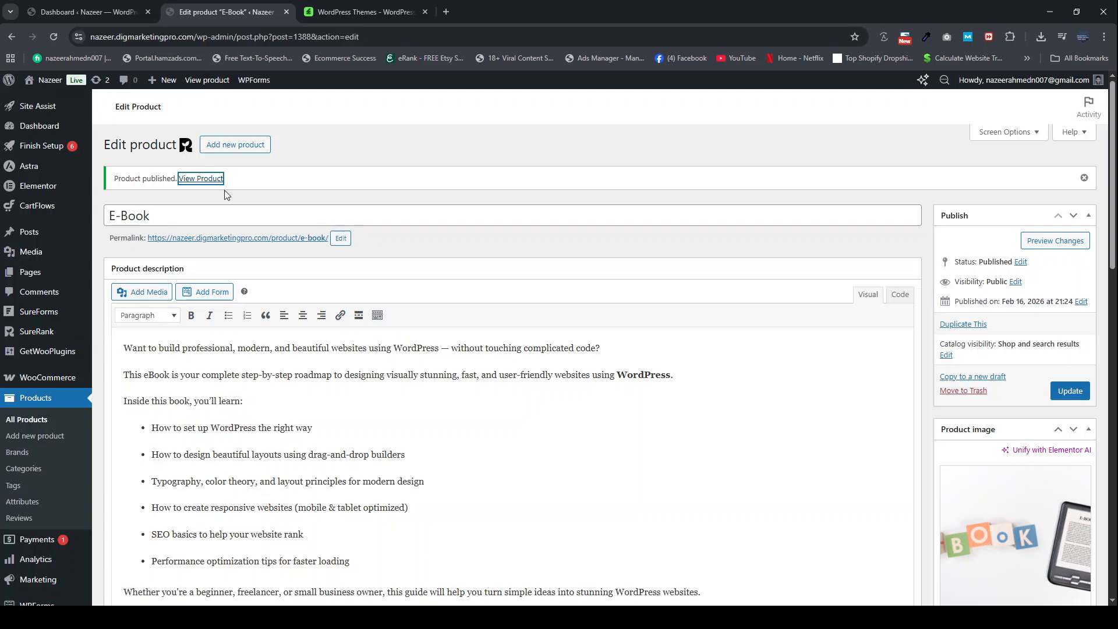
left_click(343, 11)
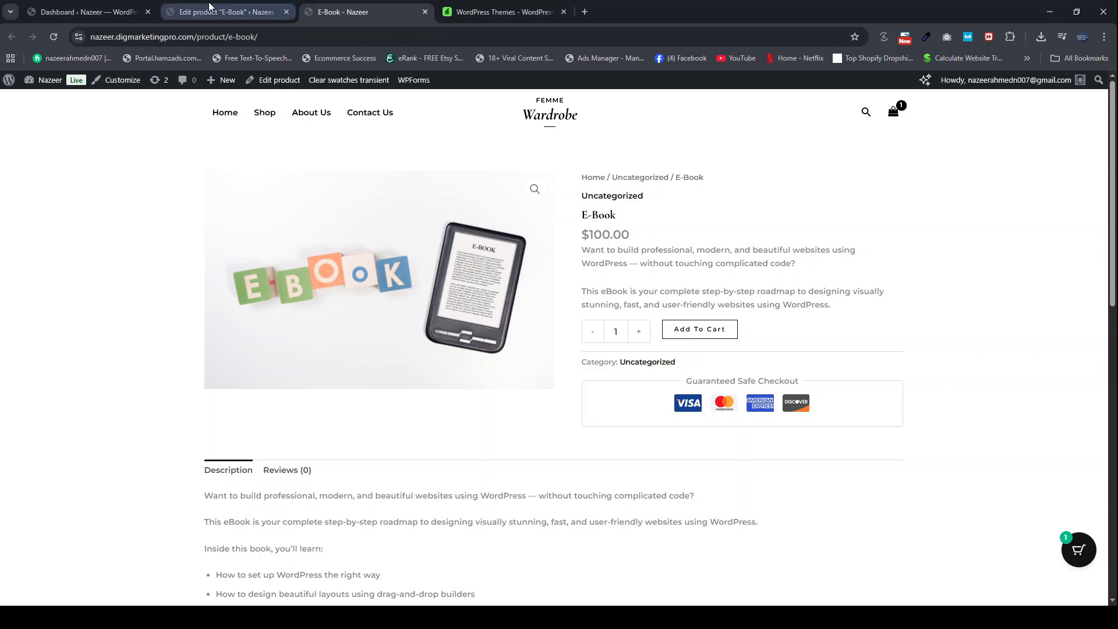
Open the WooCommerce settings for downloadable products and examine the file download method, access restriction and filename options.
left_click(123, 11)
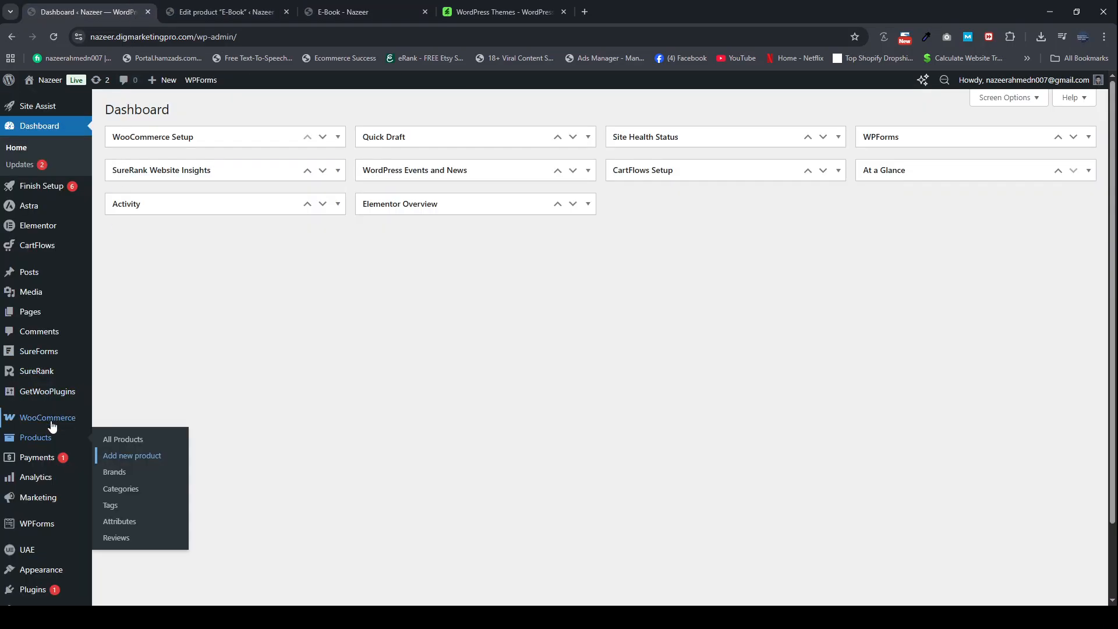
mouse_move(51, 427)
left_click(120, 505)
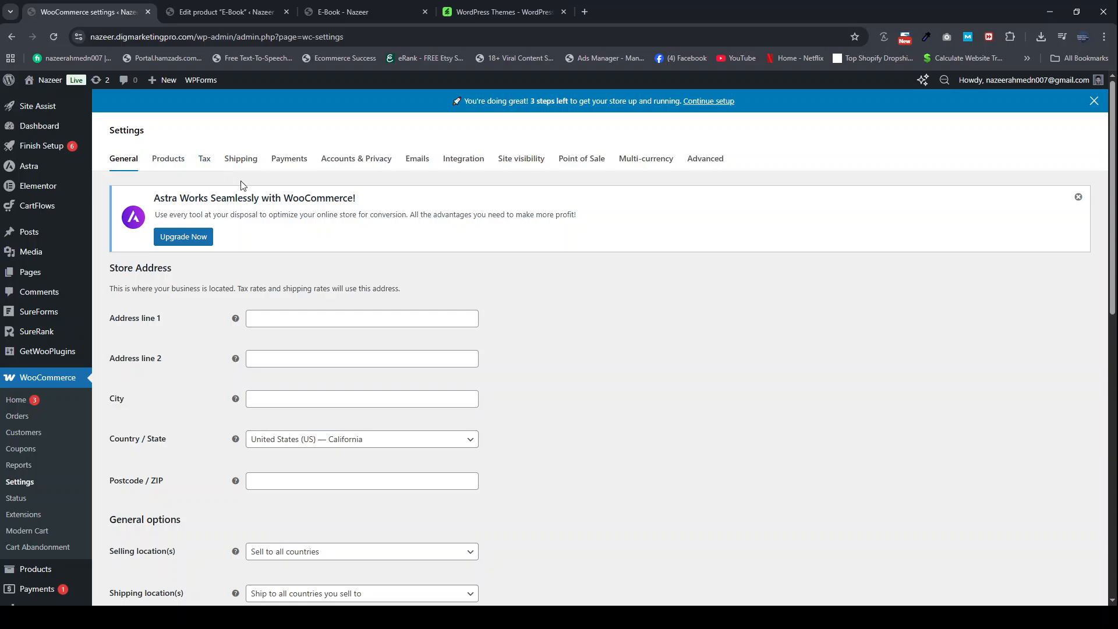
left_click(167, 159)
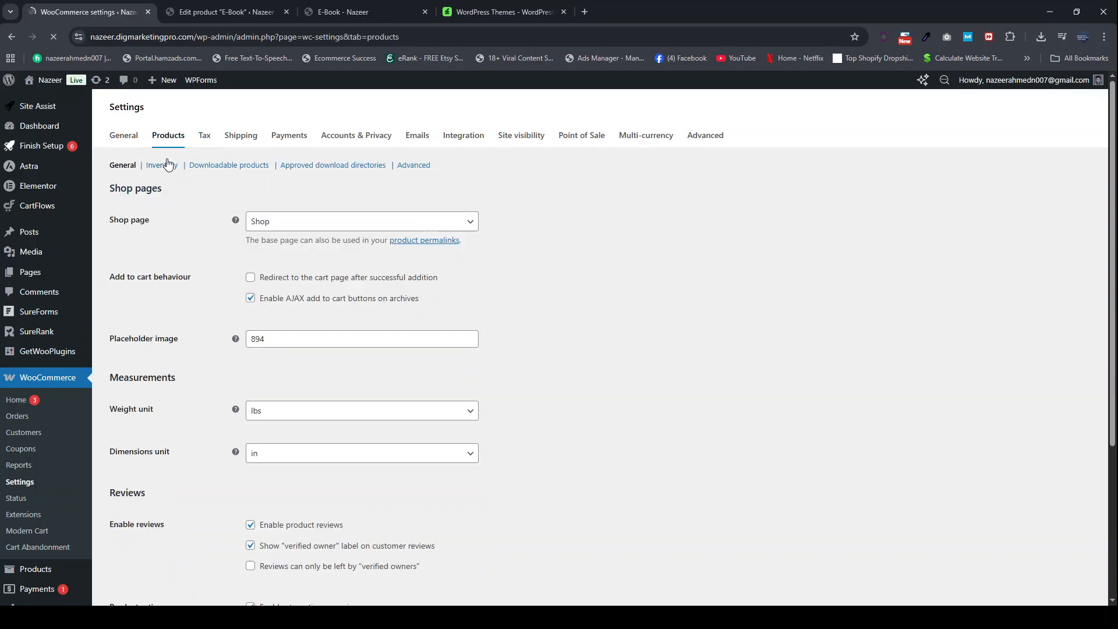
left_click(231, 265)
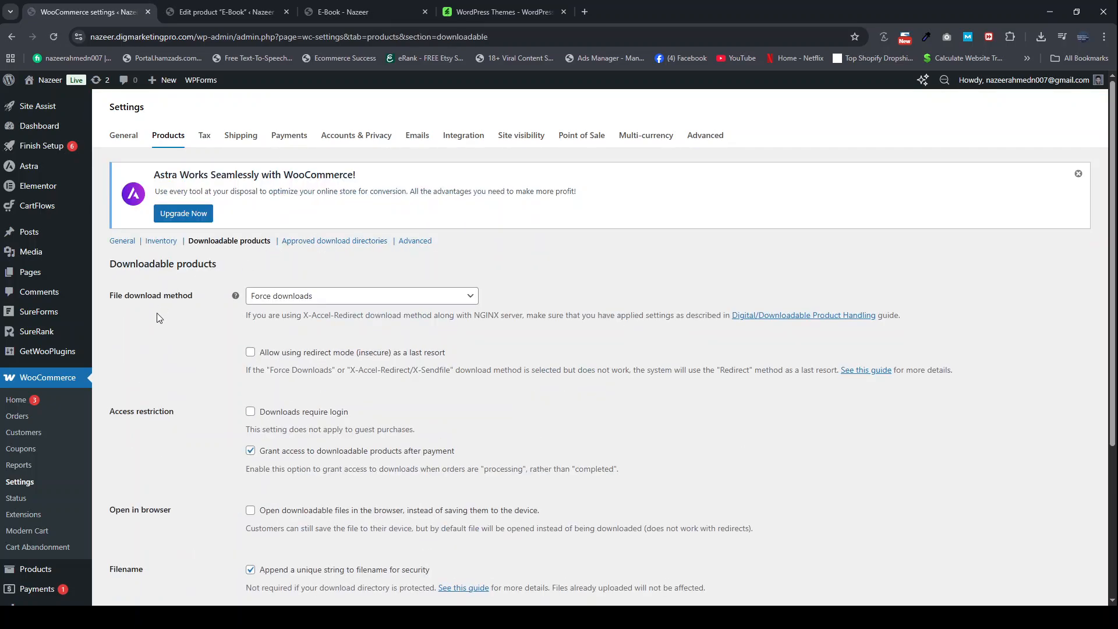
scroll(201, 350, "down", 2)
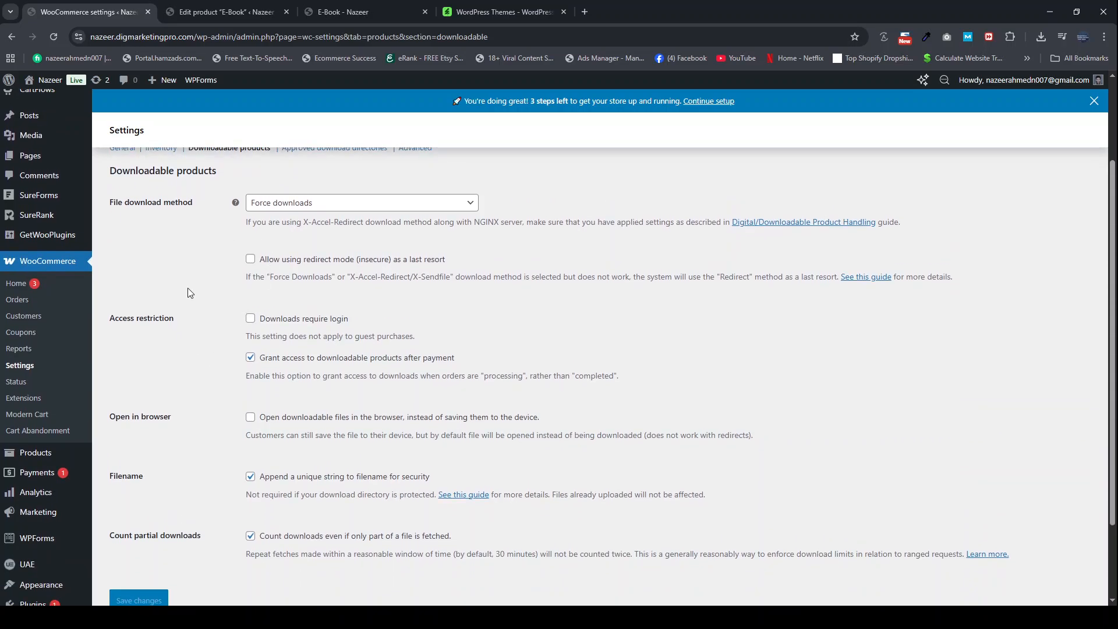
scroll(236, 314, "up", 1)
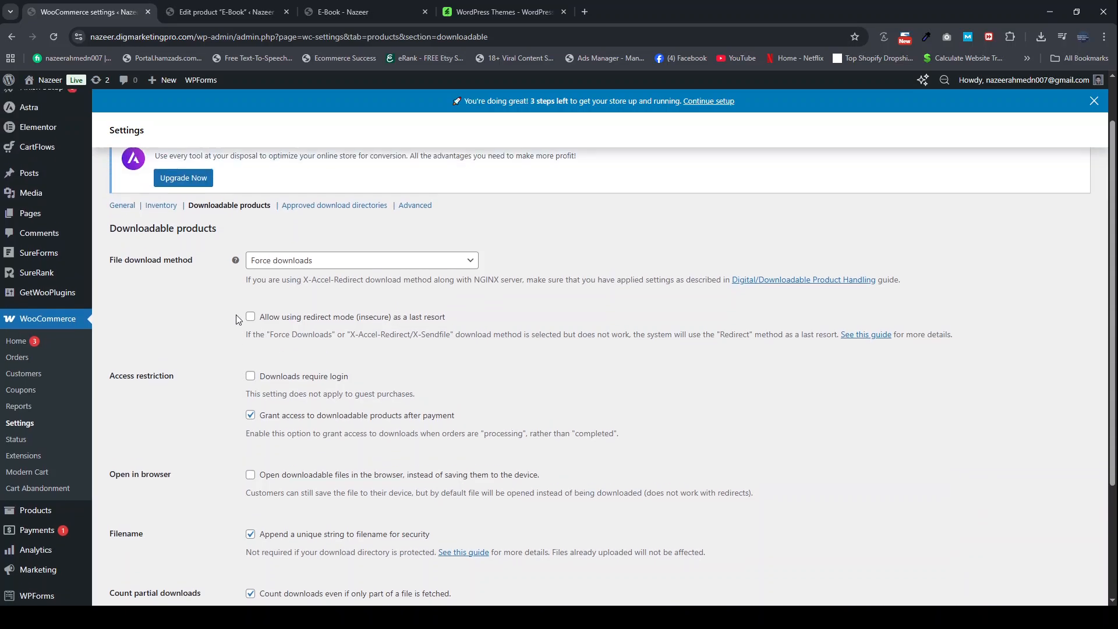